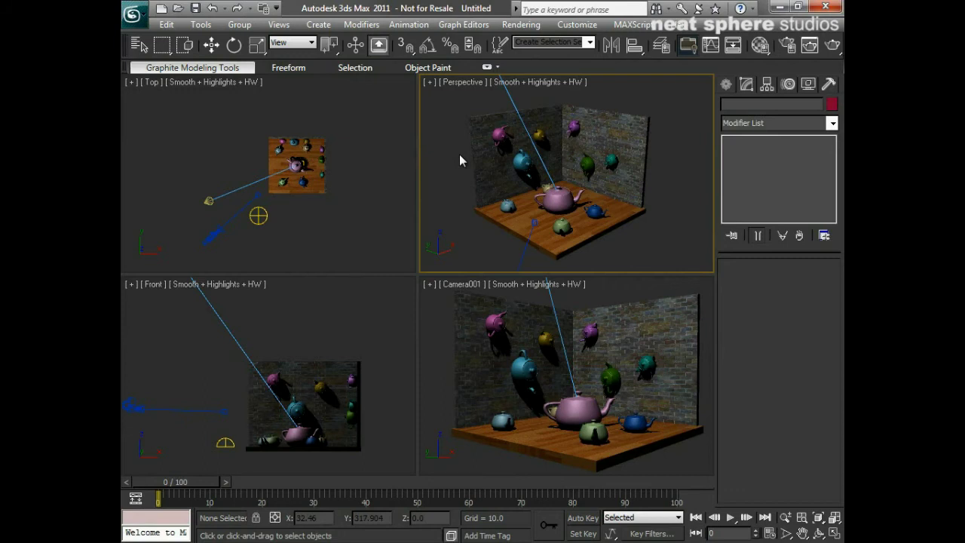
# Select the room plane, camera, spotlight, skylight and pink teapot in turn, then clear the selection.
pyautogui.click(486, 167)
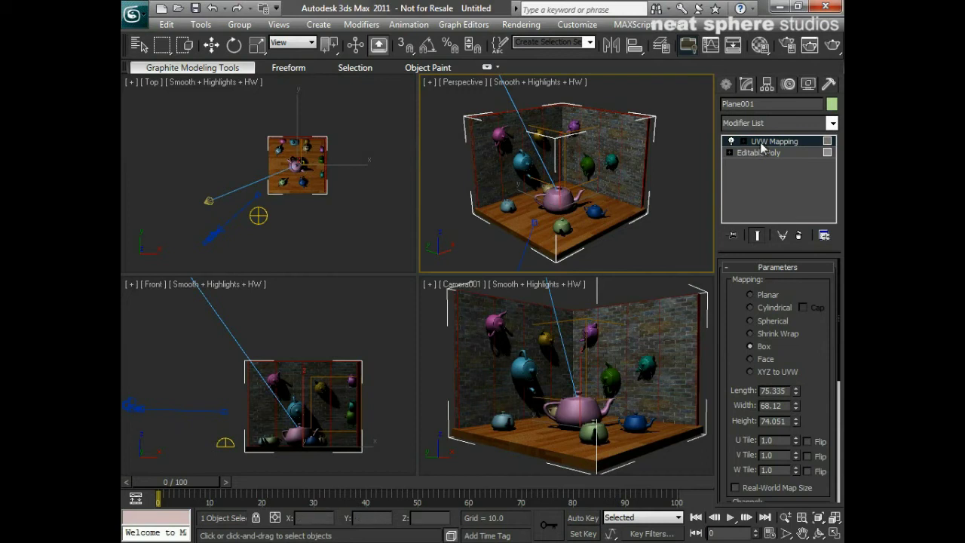
pyautogui.click(213, 236)
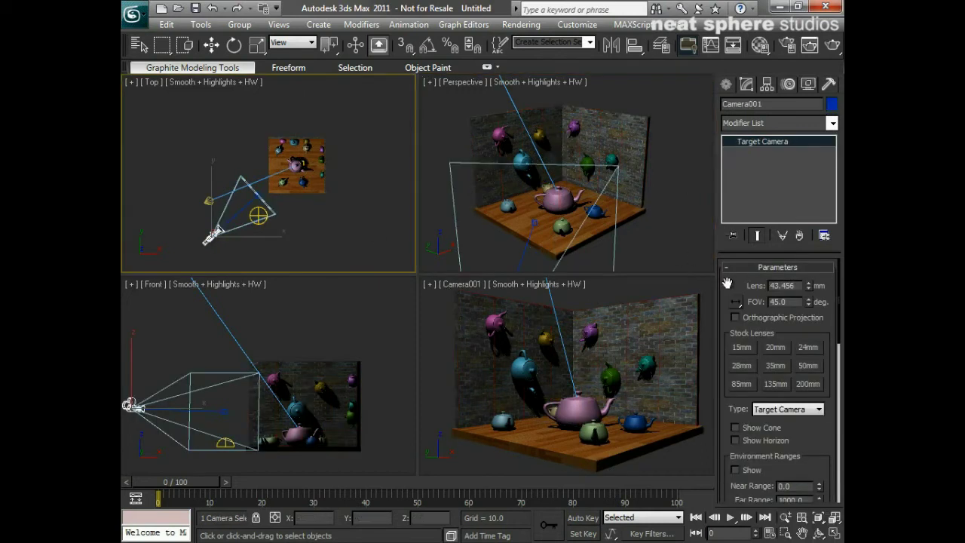
pyautogui.moveTo(728, 284); pyautogui.dragTo(768, 197)
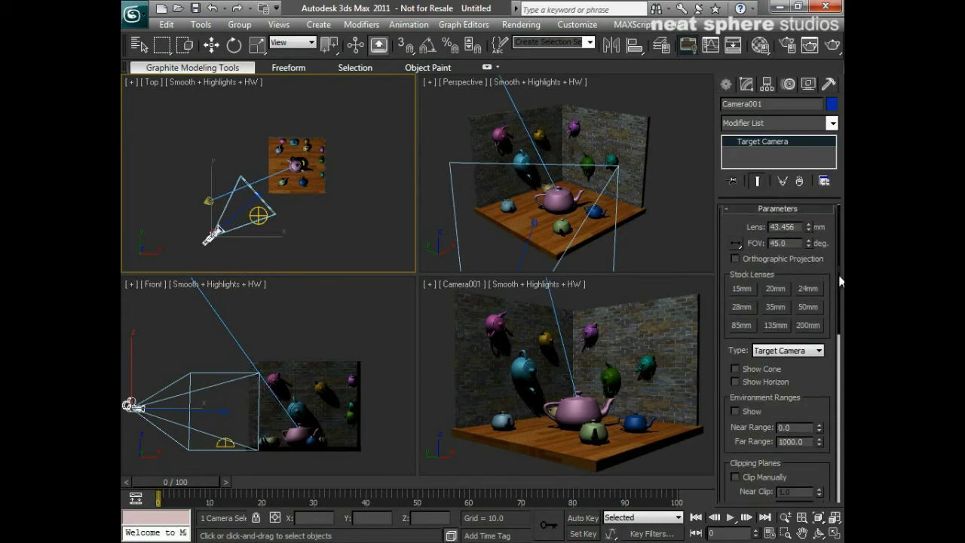
pyautogui.moveTo(837, 257)
pyautogui.mouseDown()
pyautogui.moveTo(837, 422)
pyautogui.moveTo(836, 253)
pyautogui.mouseUp()
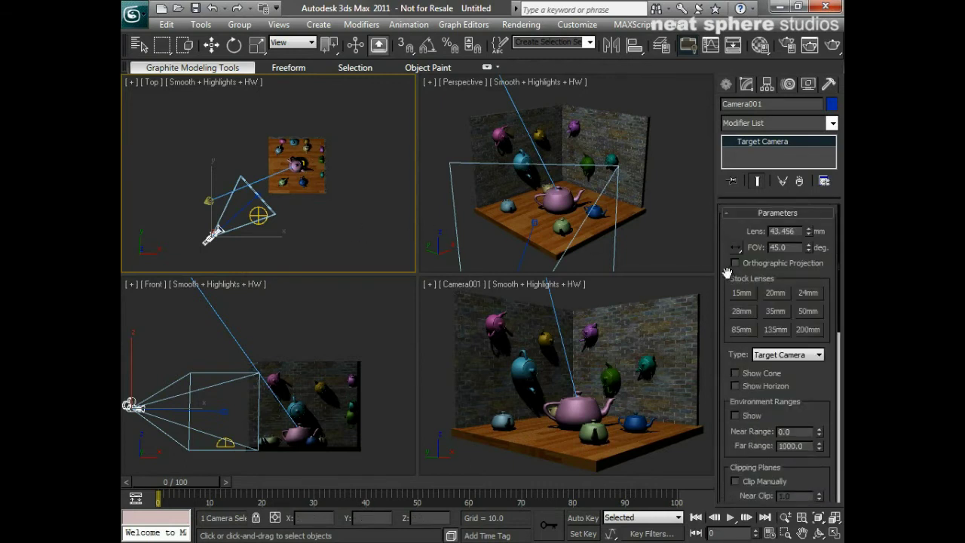
pyautogui.click(207, 202)
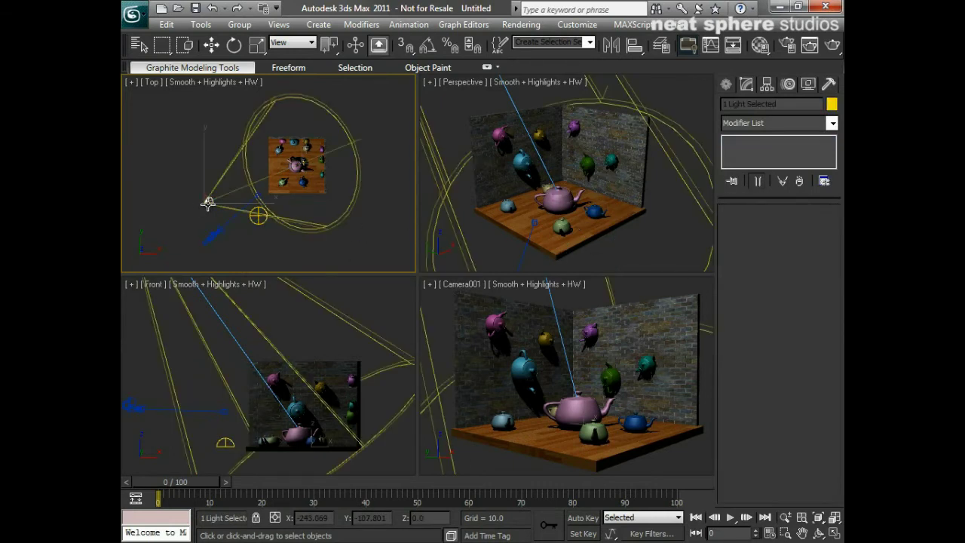
pyautogui.click(258, 217)
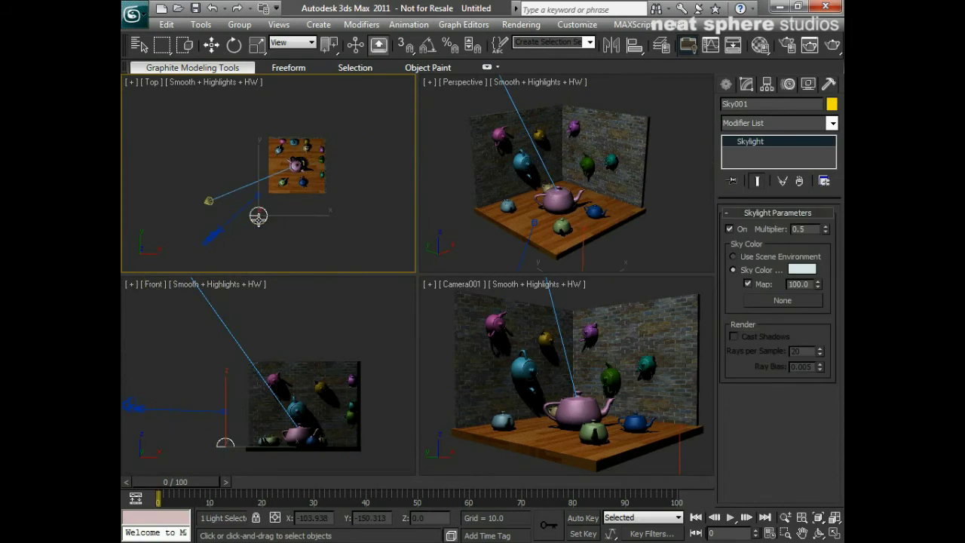
pyautogui.click(564, 202)
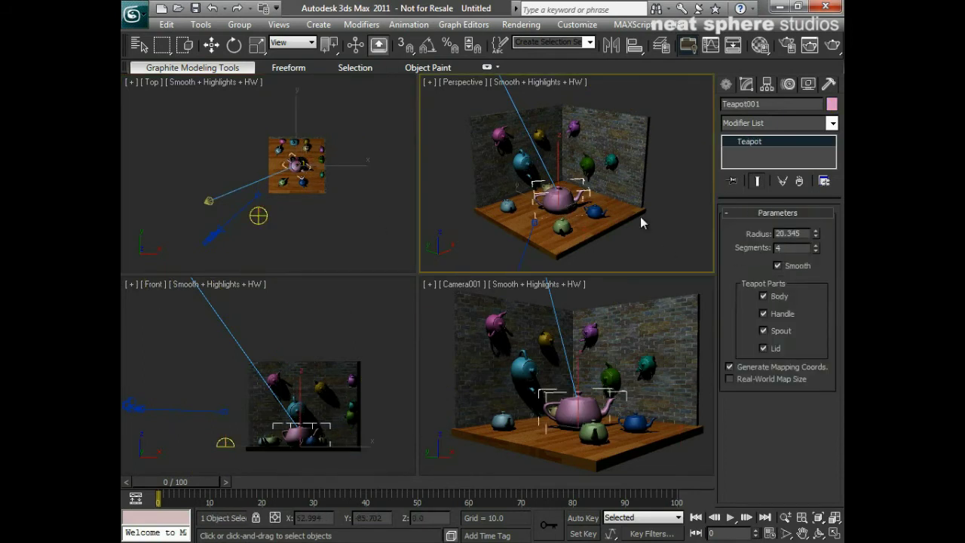
pyautogui.click(664, 221)
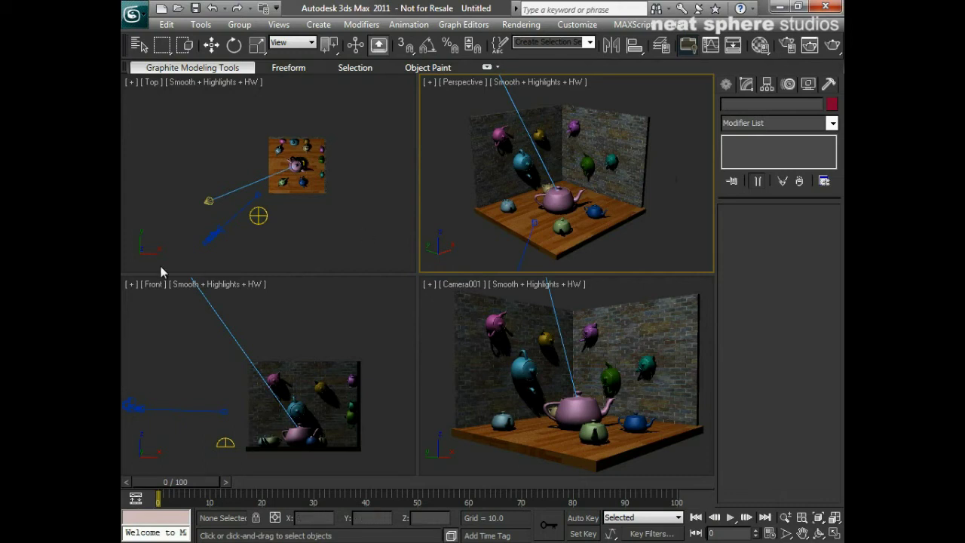
# Select the spotlight and the large pink teapot, then deselect everything with Ctrl+D.
pyautogui.click(209, 201)
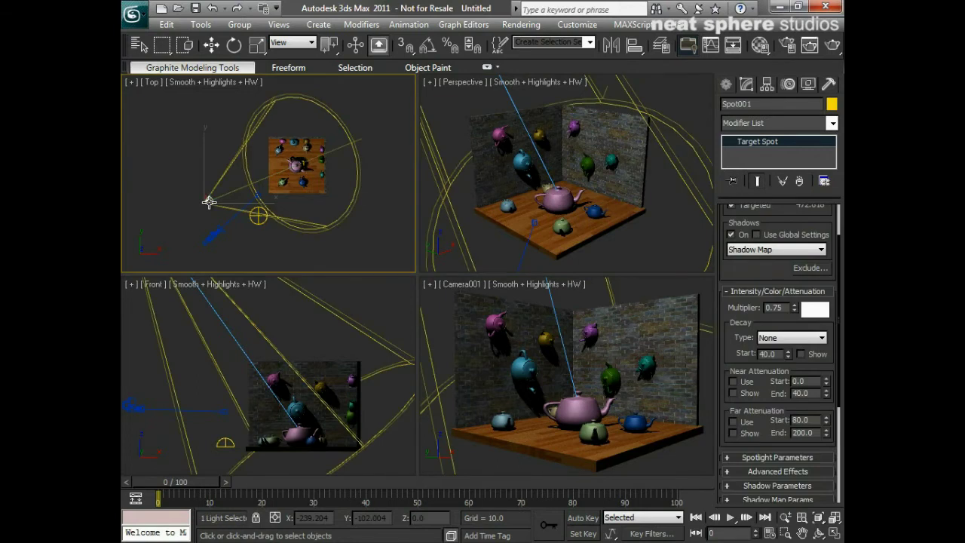
pyautogui.click(559, 200)
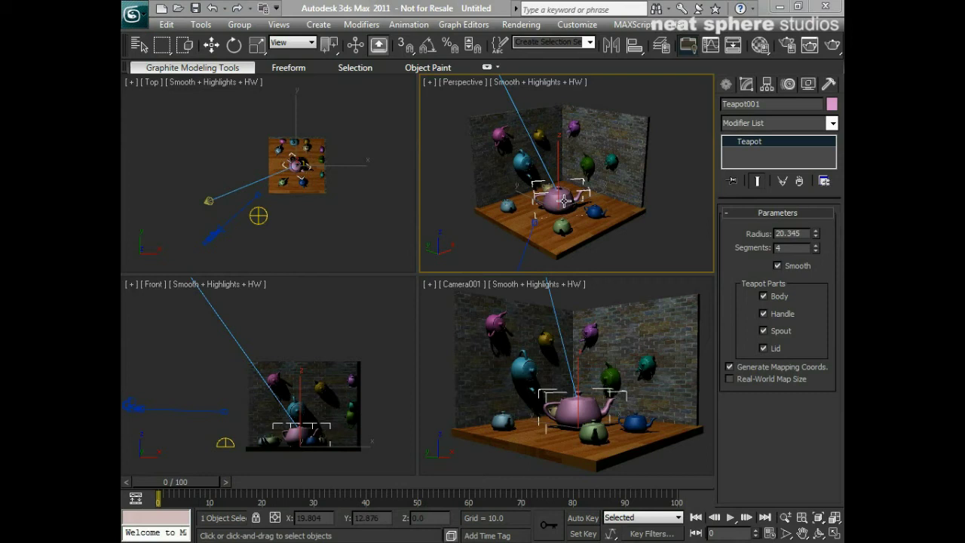
pyautogui.hotkey('ctrl', 'd')
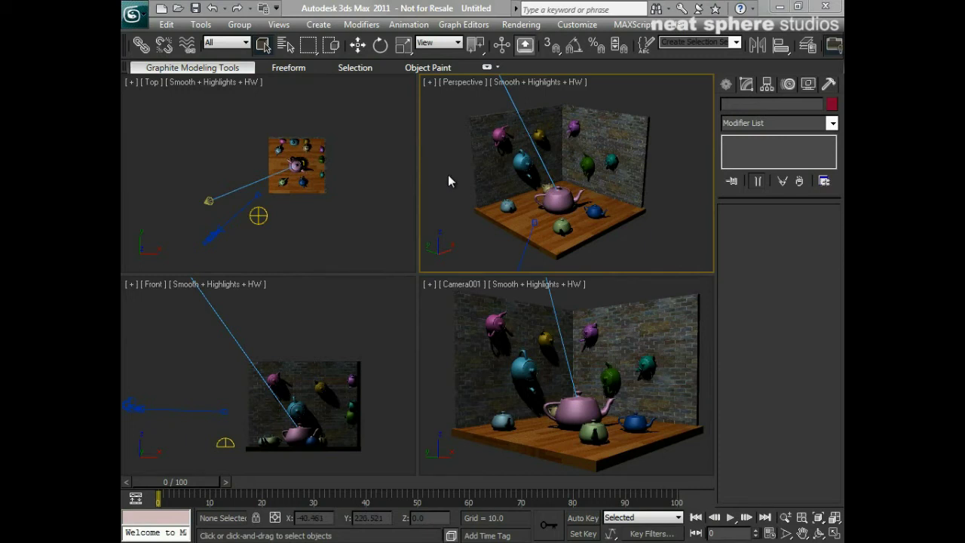
# Switch to plain object selection and maximize the Perspective view, zoomed in on the teapot room.
pyautogui.click(263, 47)
pyautogui.click(834, 535)
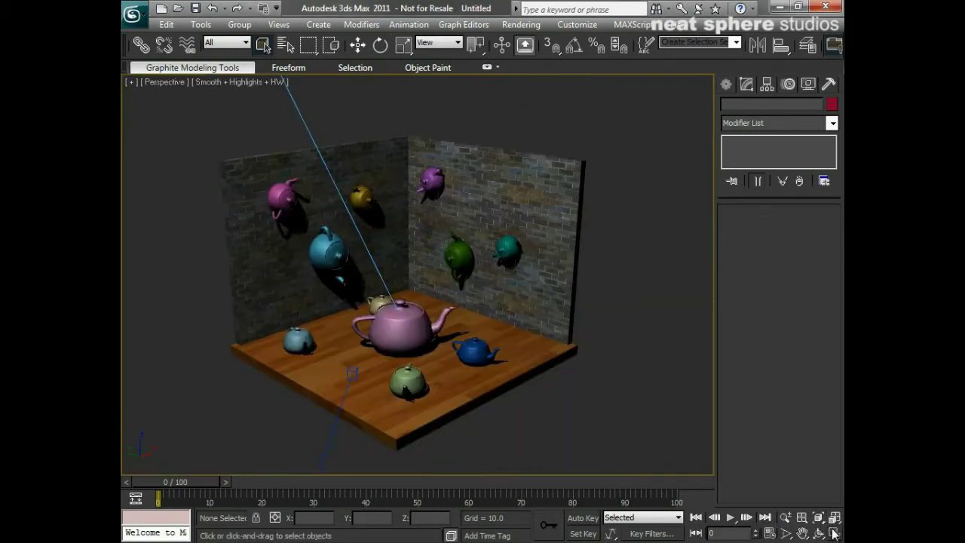
pyautogui.moveTo(358, 348); pyautogui.dragTo(392, 338, button='middle')
pyautogui.hotkey('alt', 'z')
pyautogui.moveTo(440, 344); pyautogui.dragTo(467, 322)
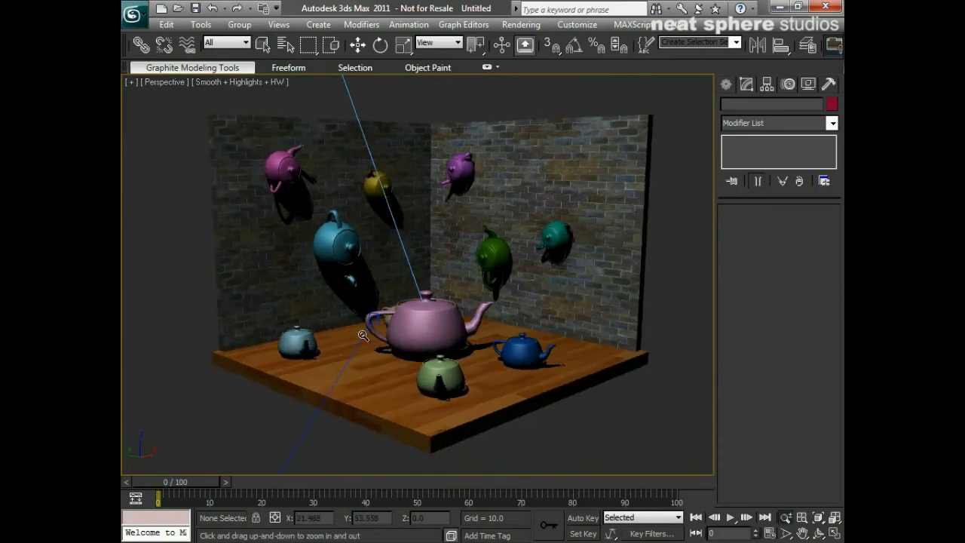
# Select the large pink teapot Teapot001 and orbit around the room.
pyautogui.rightClick(194, 341)
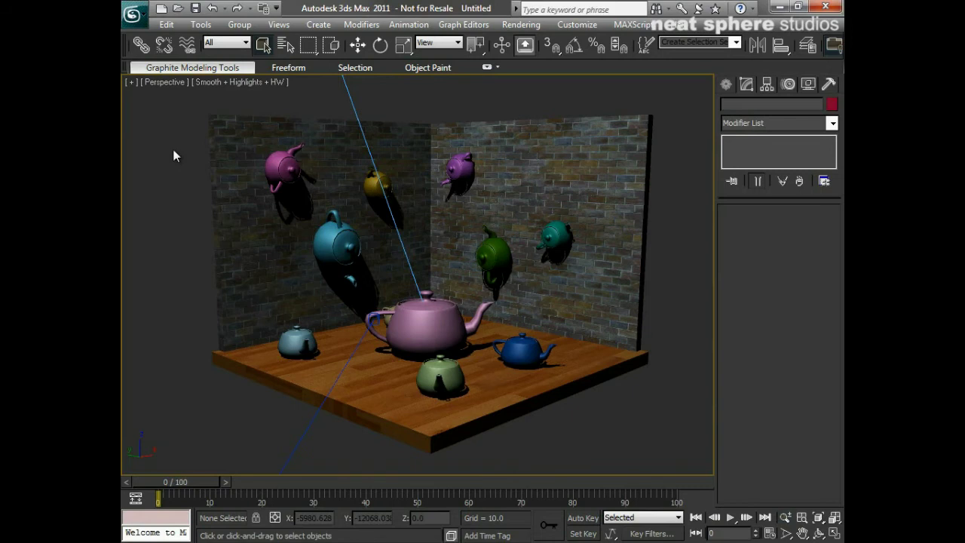
pyautogui.click(442, 324)
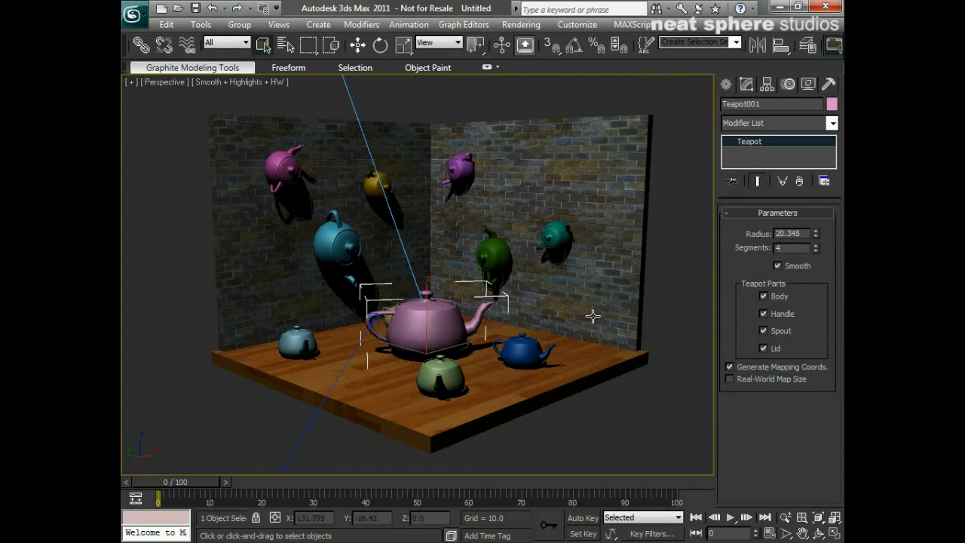
pyautogui.keyDown('alt'); pyautogui.moveTo(556, 317); pyautogui.dragTo(548, 338, button='middle'); pyautogui.keyUp('alt')
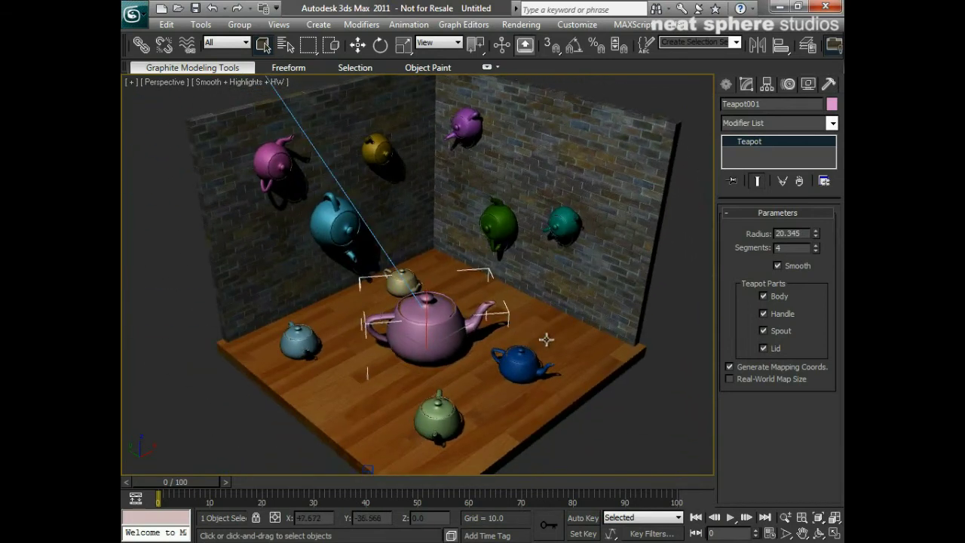
# Turn on Edged Faces and raise Teapot001's segments up to 11, orbiting to inspect the mesh.
pyautogui.click(814, 246)
pyautogui.click(814, 246)
pyautogui.click(816, 245)
pyautogui.press('F4')
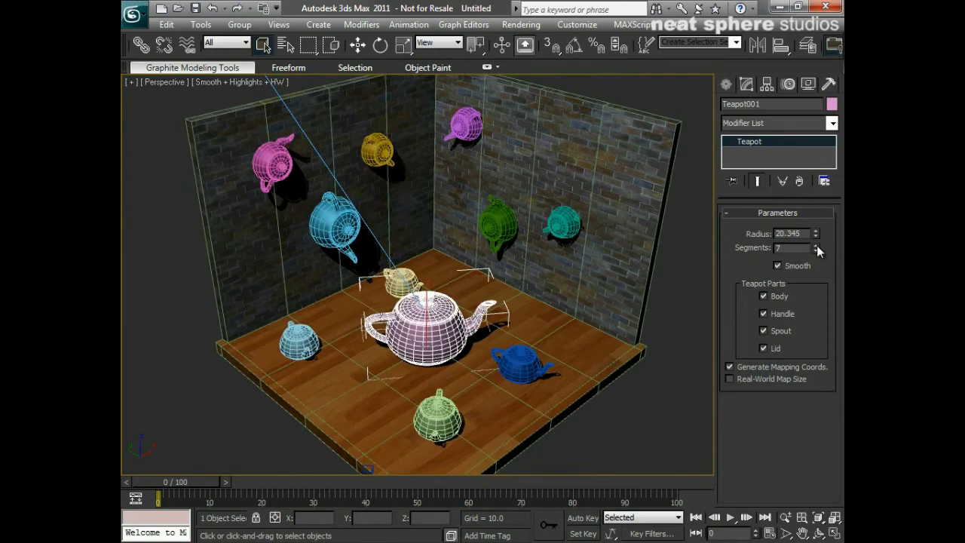
pyautogui.click(816, 245)
pyautogui.click(816, 245)
pyautogui.click(816, 244)
pyautogui.click(816, 245)
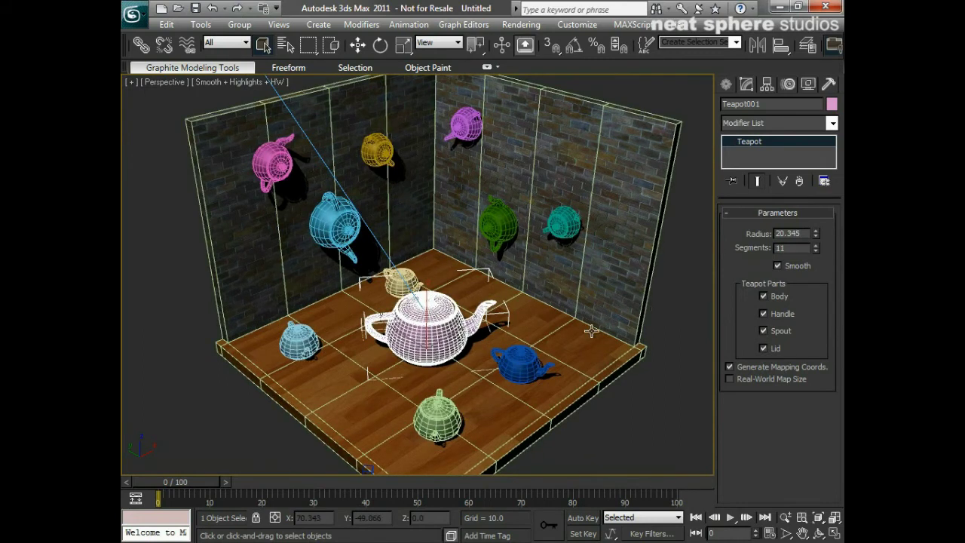
pyautogui.moveTo(590, 330); pyautogui.dragTo(590, 315, button='middle')
pyautogui.scroll(5, 536, 370)
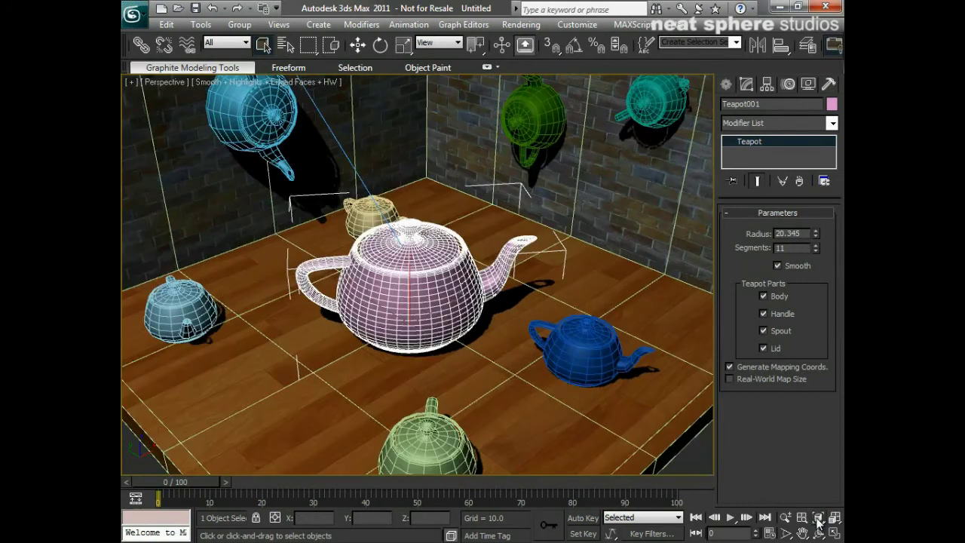
pyautogui.keyDown('alt'); pyautogui.moveTo(536, 370); pyautogui.dragTo(514, 355, button='middle'); pyautogui.keyUp('alt')
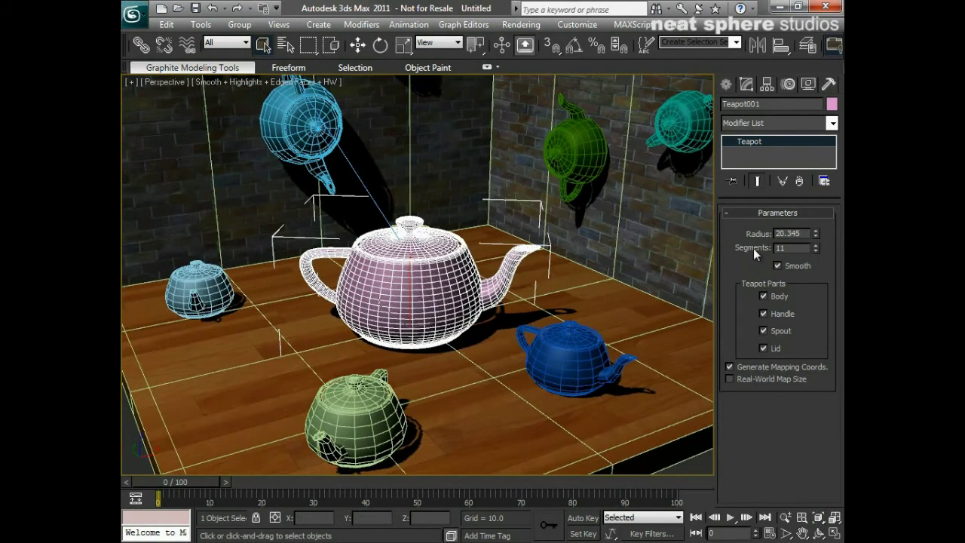
# Settle the teapot's segments at 8 and zoom the Perspective view back out.
pyautogui.click(815, 251)
pyautogui.click(815, 251)
pyautogui.click(815, 251)
pyautogui.click(815, 251)
pyautogui.click(815, 251)
pyautogui.click(815, 251)
pyautogui.click(815, 245)
pyautogui.click(815, 245)
pyautogui.click(815, 245)
pyautogui.hotkey('alt', 'z')
pyautogui.moveTo(499, 156); pyautogui.dragTo(477, 231)
pyautogui.rightClick(477, 231)
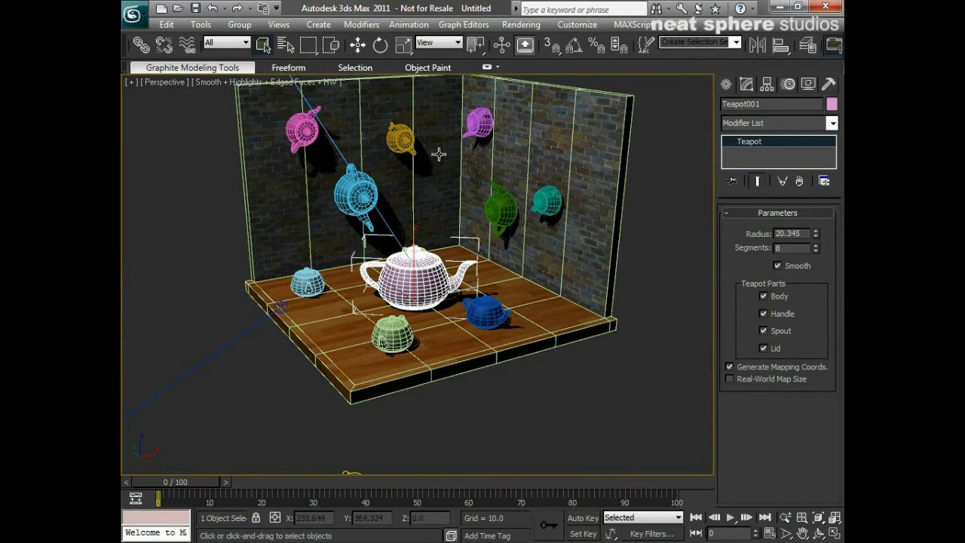
# Deselect the central teapot, try selecting the right brick wall, and pan the room right.
pyautogui.moveTo(438, 154); pyautogui.dragTo(439, 187, button='middle')
pyautogui.click(693, 143)
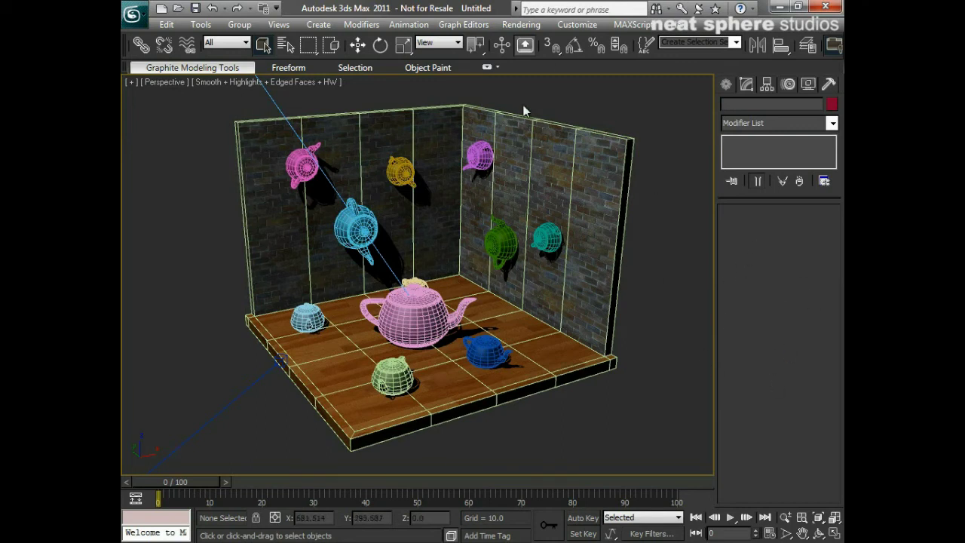
pyautogui.click(561, 165)
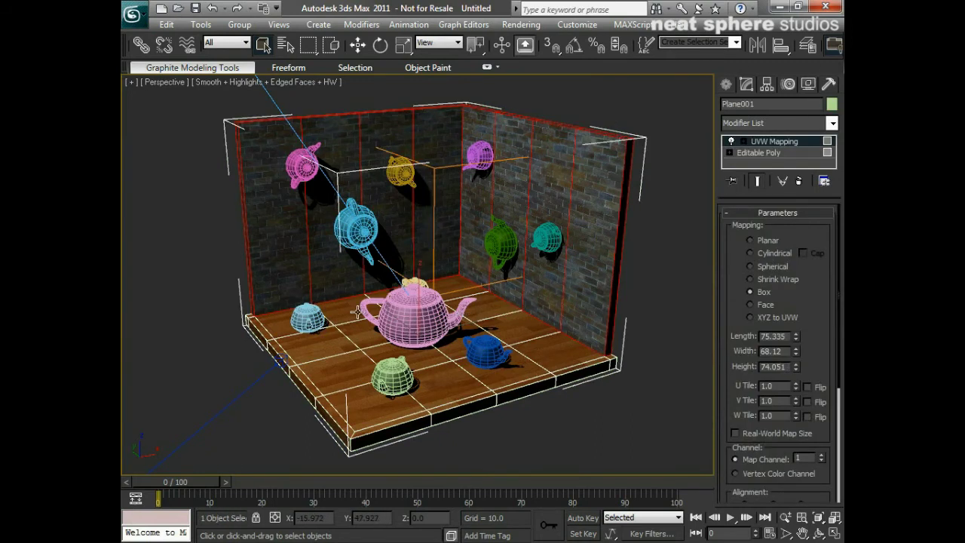
pyautogui.moveTo(268, 323); pyautogui.dragTo(305, 326, button='middle')
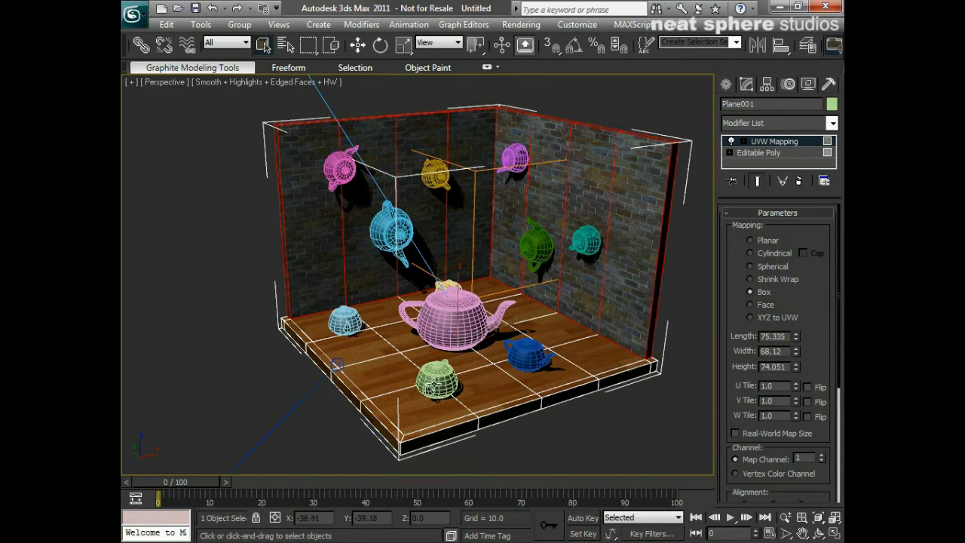
# Select the green front teapot Teapot004 and orbit to a lower, more frontal view.
pyautogui.click(433, 386)
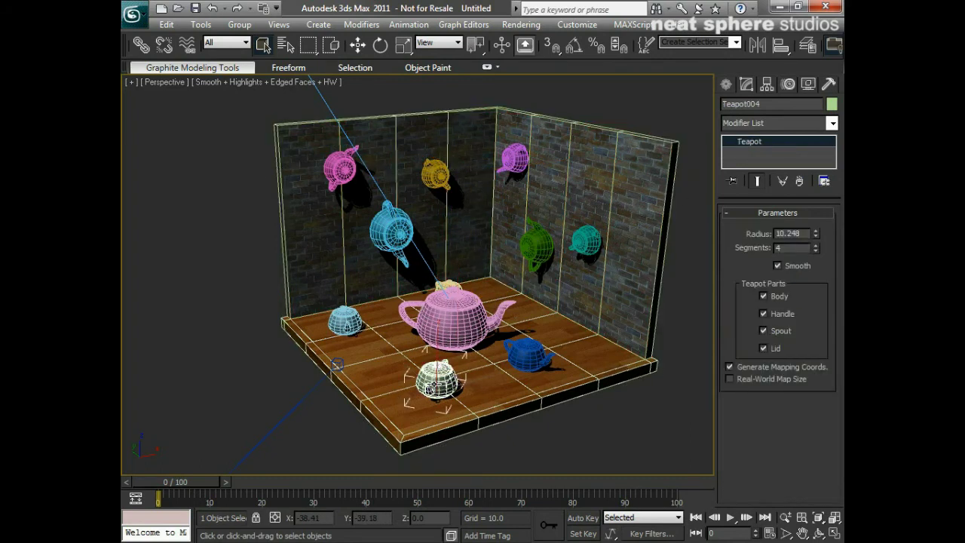
pyautogui.click(444, 403)
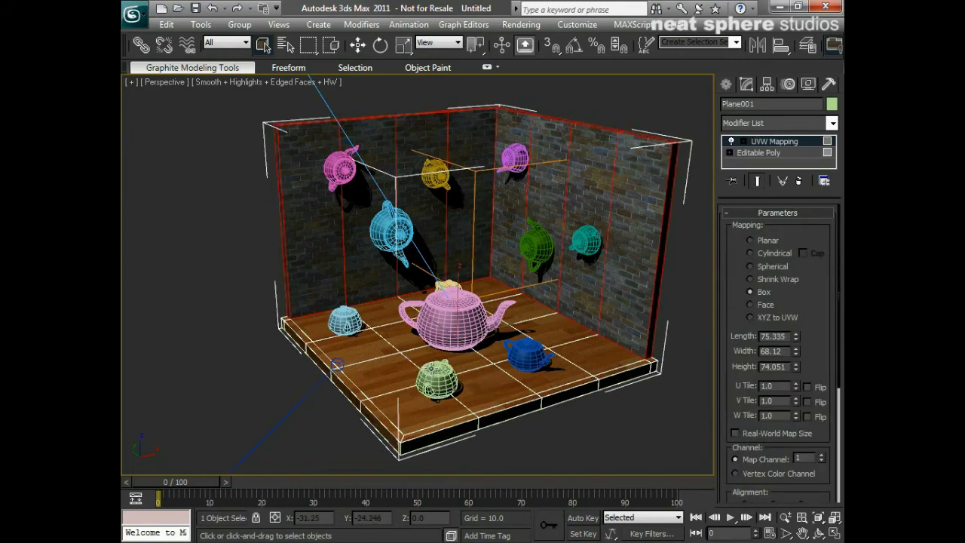
pyautogui.hotkey('ctrl', 'z')
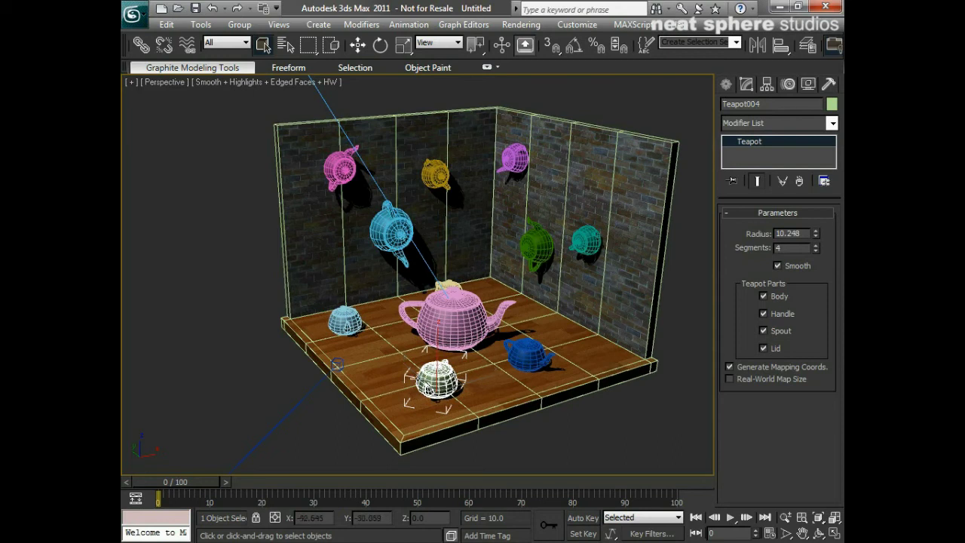
pyautogui.keyDown('alt'); pyautogui.moveTo(397, 414); pyautogui.dragTo(581, 450, button='middle'); pyautogui.keyUp('alt')
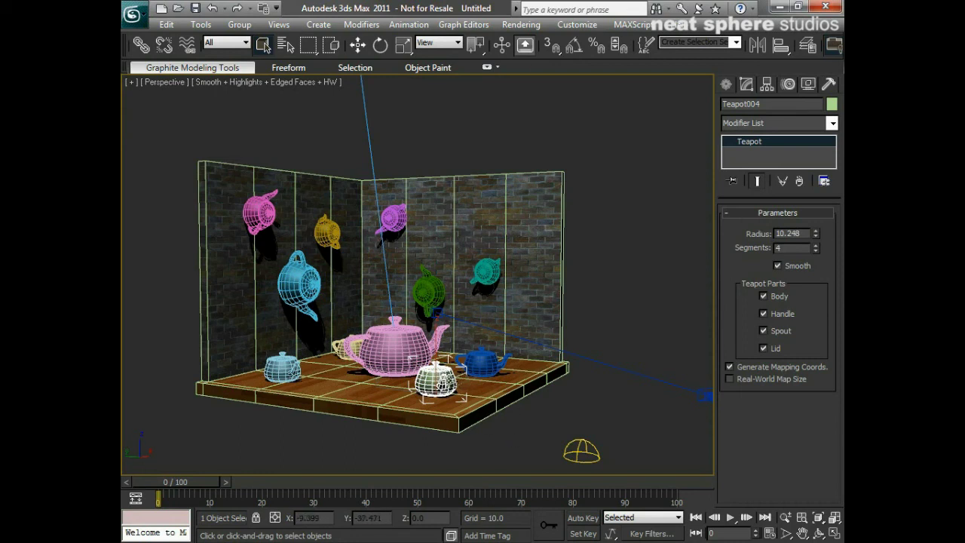
pyautogui.click(456, 381)
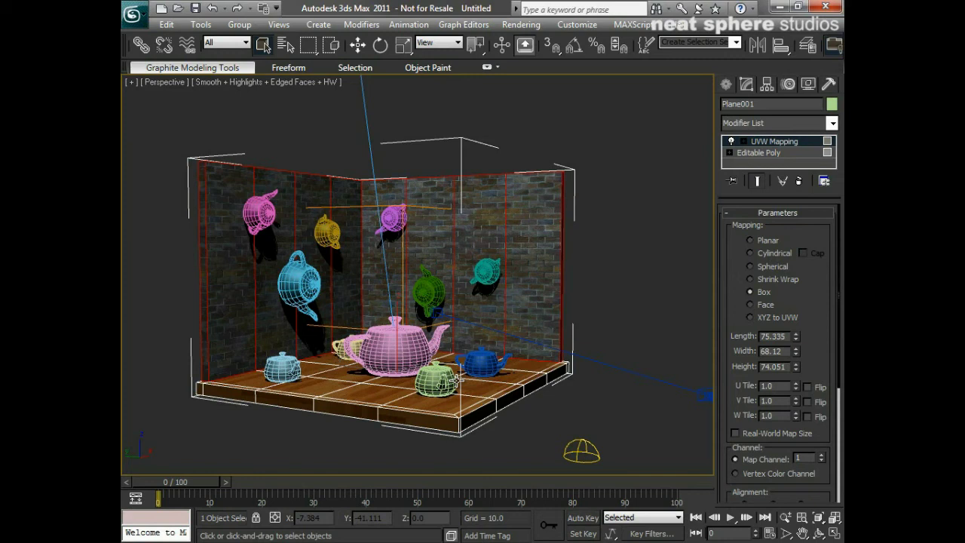
pyautogui.click(443, 380)
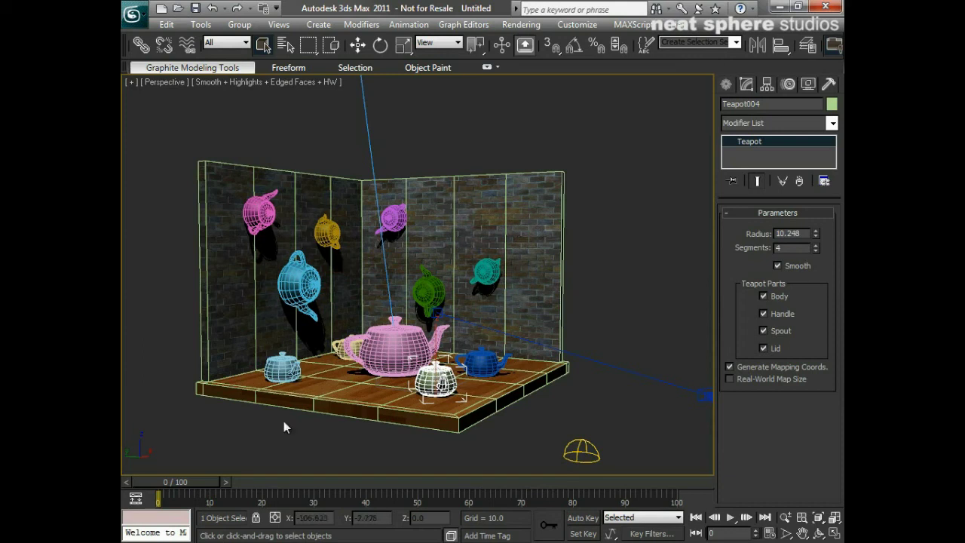
pyautogui.click(257, 518)
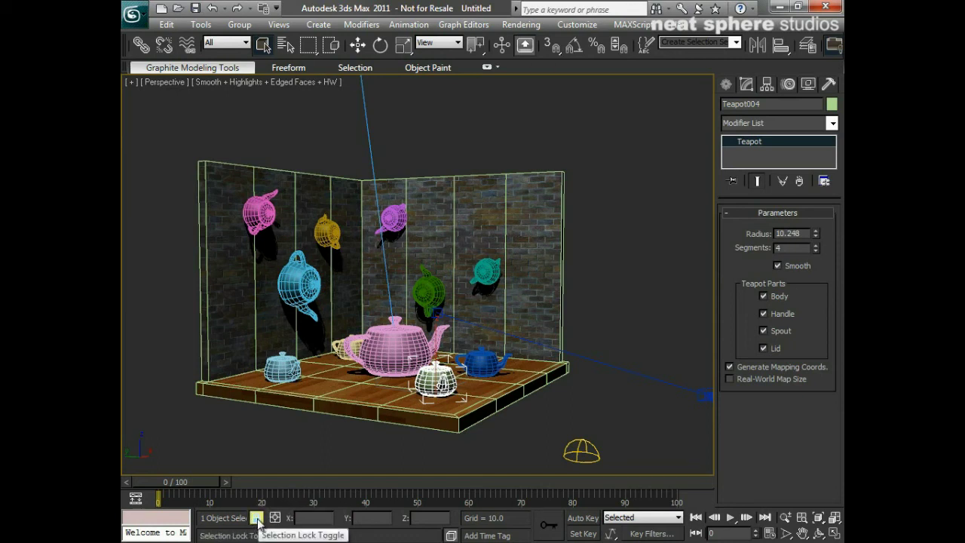
pyautogui.click(256, 519)
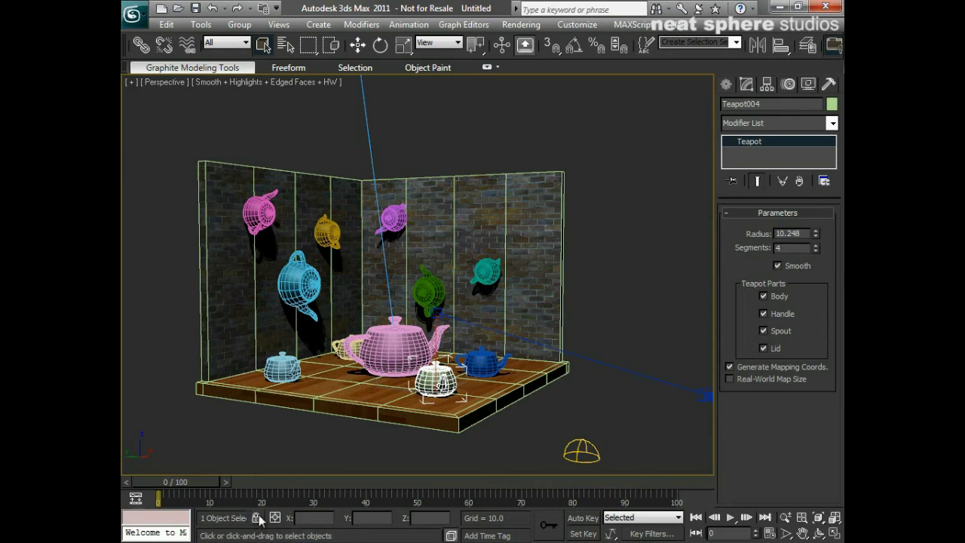
pyautogui.click(257, 518)
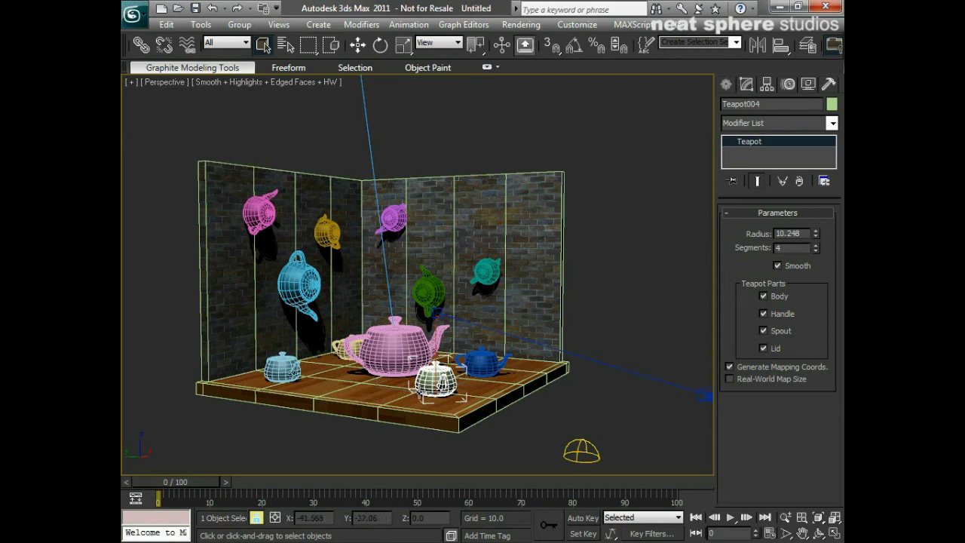
pyautogui.press('space')
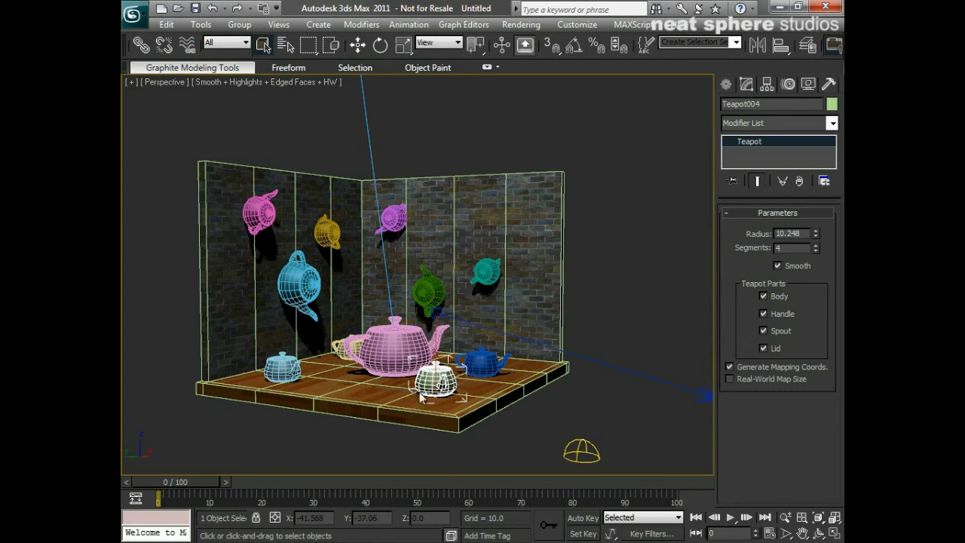
pyautogui.click(257, 517)
pyautogui.click(257, 517)
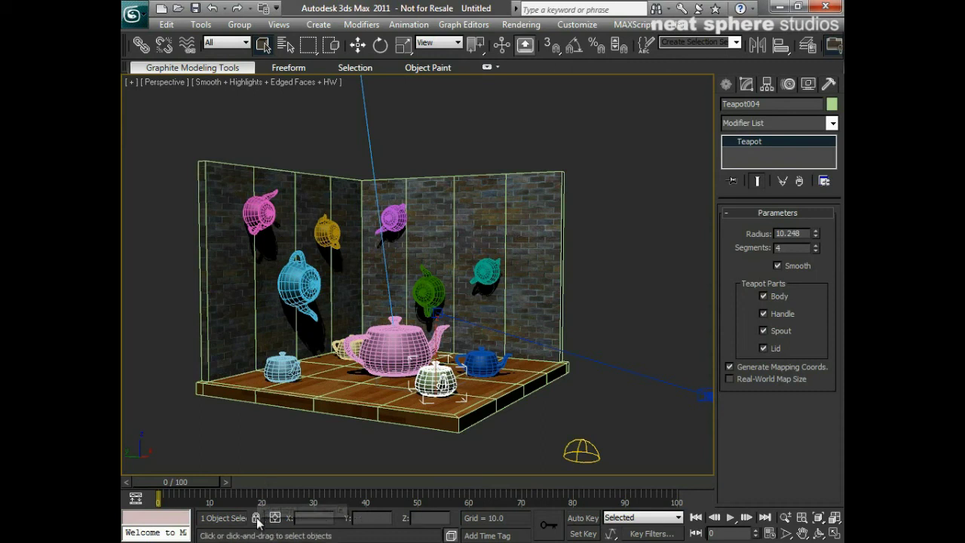
pyautogui.click(257, 518)
pyautogui.click(257, 518)
pyautogui.press('space')
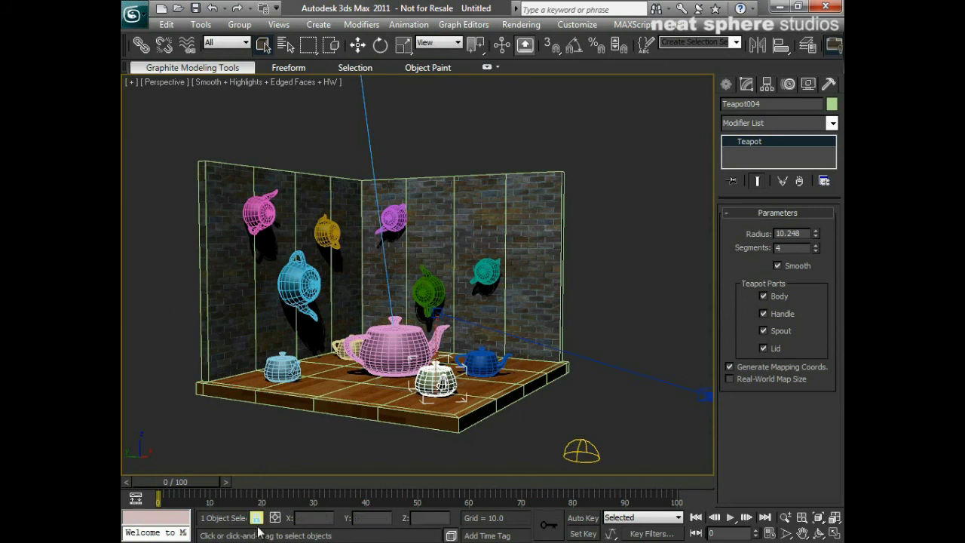
pyautogui.press('space')
pyautogui.press('space')
pyautogui.press('space')
pyautogui.press('space')
pyautogui.press('space')
pyautogui.press('space')
pyautogui.press('space')
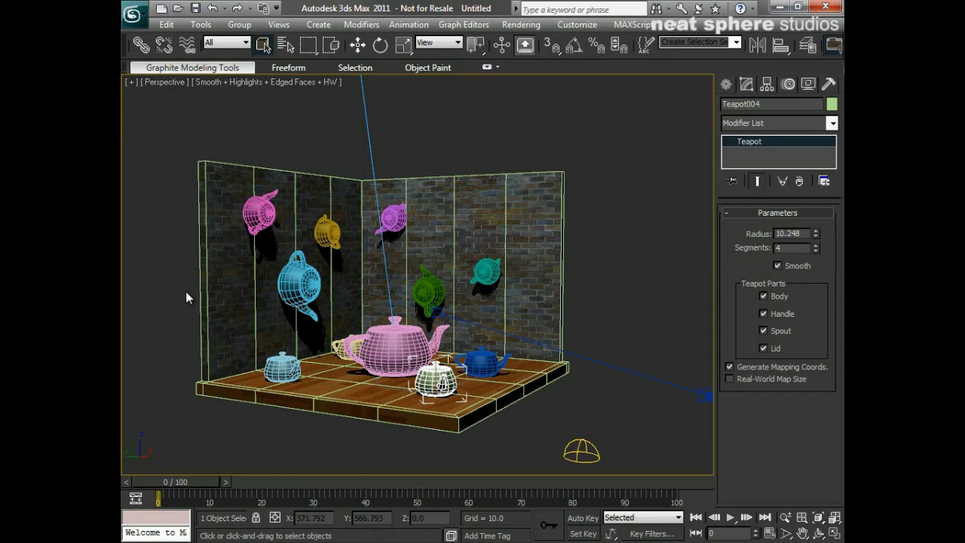
pyautogui.press('space')
# Deselect the teapots and pull the view far back, orbiting to bring the camera into sight.
pyautogui.click(310, 443)
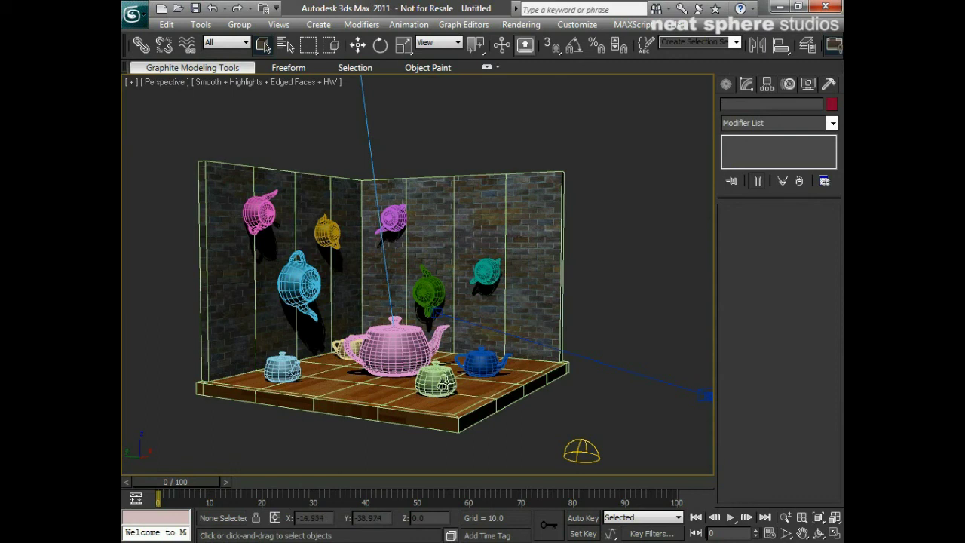
pyautogui.click(439, 380)
pyautogui.click(154, 255)
pyautogui.scroll(-8, 304, 315)
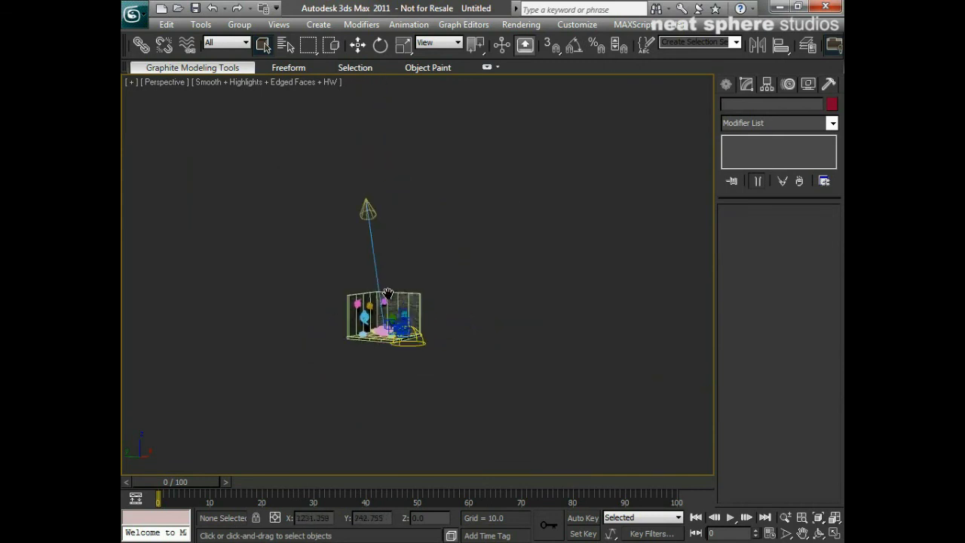
pyautogui.scroll(5, 388, 293)
pyautogui.moveTo(387, 293); pyautogui.dragTo(407, 322, button='middle')
pyautogui.keyDown('alt'); pyautogui.moveTo(403, 274); pyautogui.dragTo(388, 305, button='middle'); pyautogui.keyUp('alt')
pyautogui.moveTo(388, 305); pyautogui.dragTo(398, 257)
pyautogui.rightClick(395, 253)
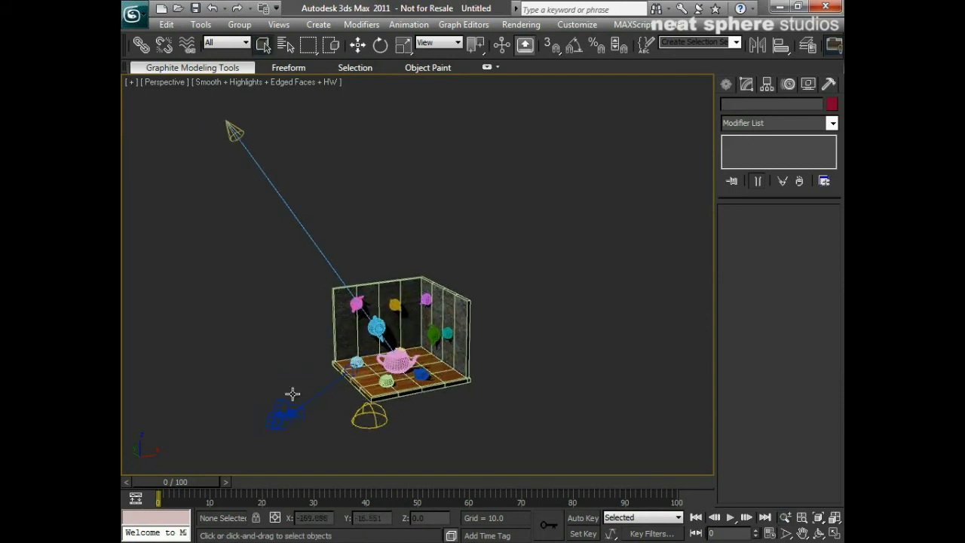
pyautogui.keyDown('alt'); pyautogui.moveTo(243, 394); pyautogui.dragTo(333, 362, button='middle'); pyautogui.keyUp('alt')
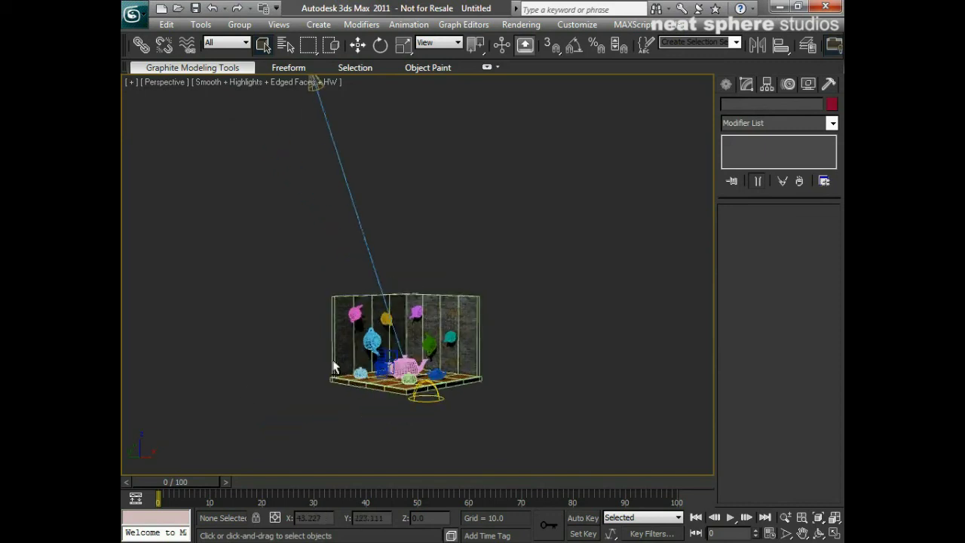
# Select the camera, its target and Plane001, then clear the selection and reframe the room.
pyautogui.click(380, 359)
pyautogui.click(369, 406)
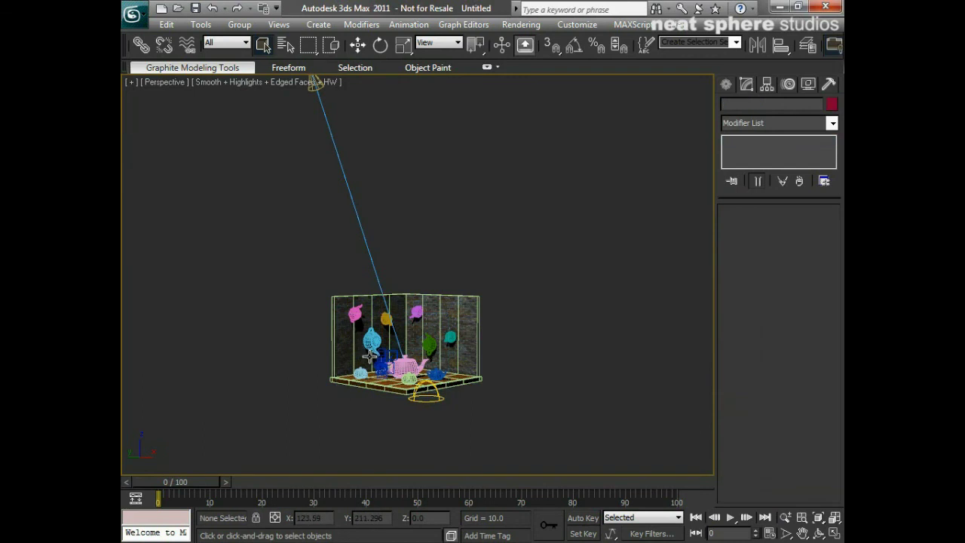
pyautogui.click(369, 375)
pyautogui.click(390, 348)
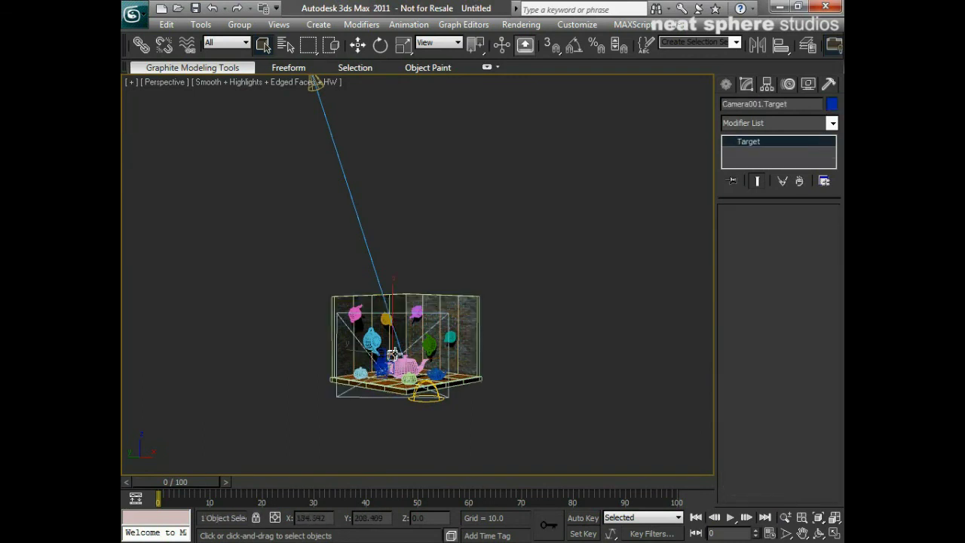
pyautogui.click(392, 353)
pyautogui.click(384, 366)
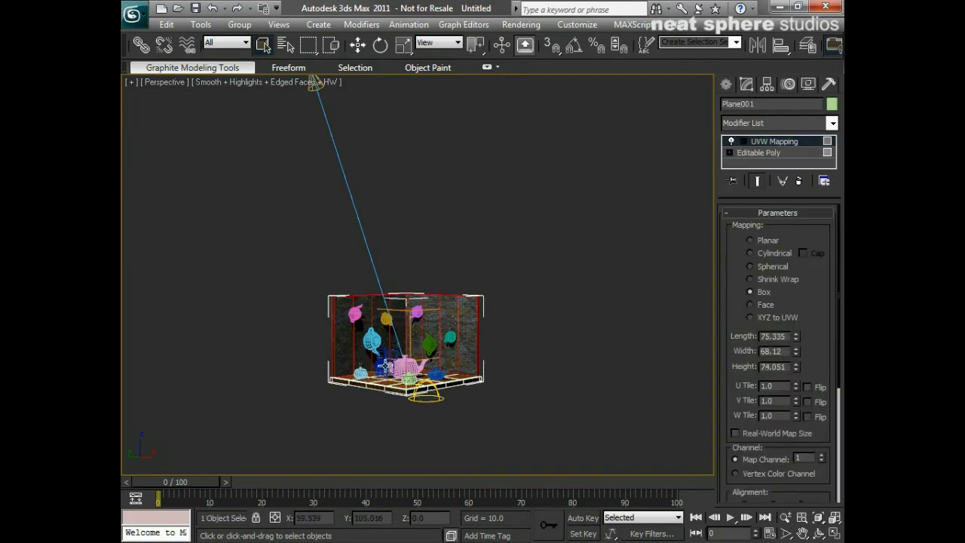
pyautogui.click(403, 408)
pyautogui.hotkey('alt', 'z')
pyautogui.moveTo(435, 419); pyautogui.dragTo(441, 383)
pyautogui.moveTo(440, 383); pyautogui.dragTo(444, 346, button='middle')
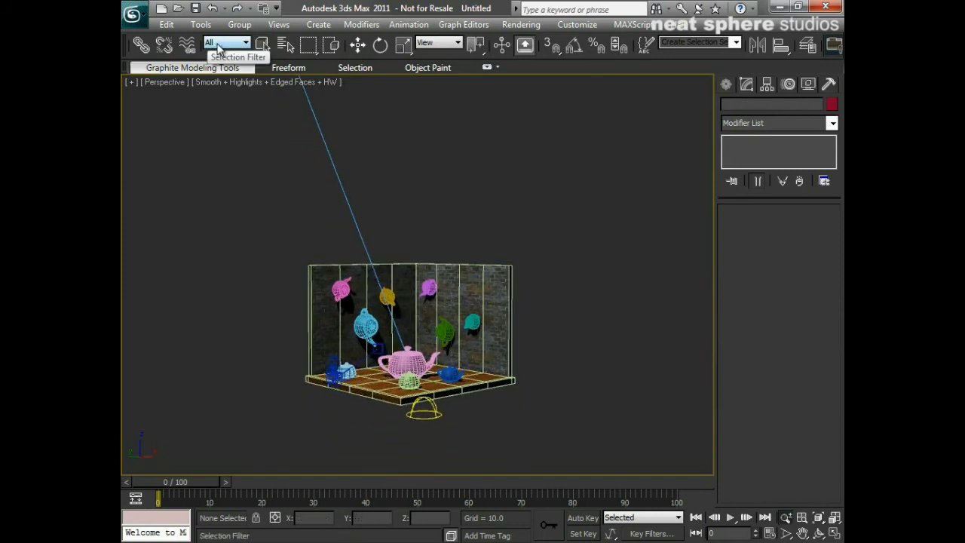
# Set the Selection Filter to Cameras, then select and deselect the camera and its target.
pyautogui.click(247, 43)
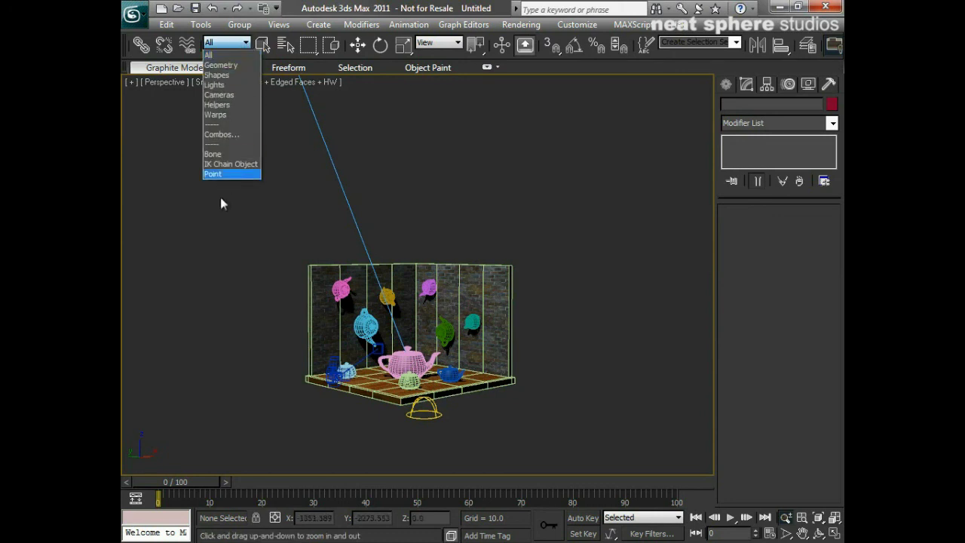
pyautogui.click(217, 95)
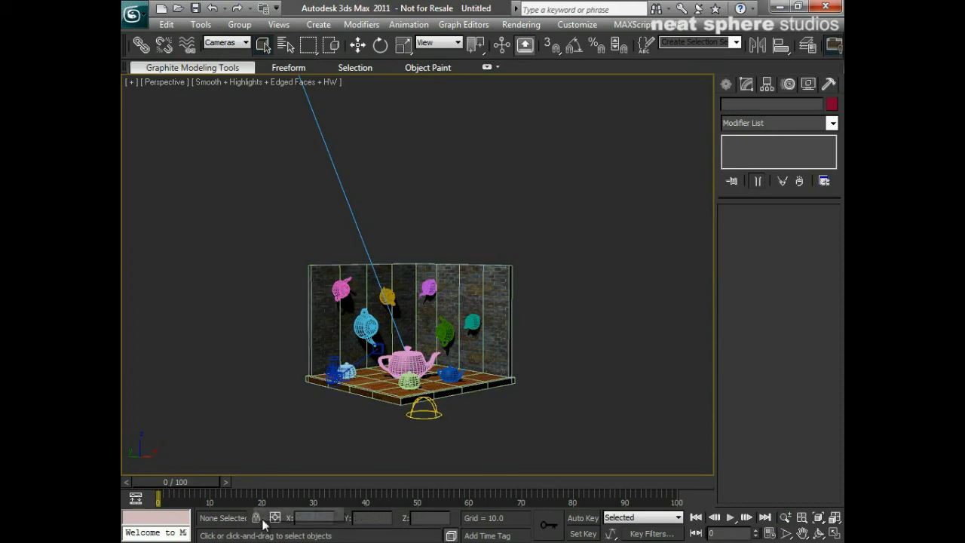
pyautogui.click(336, 365)
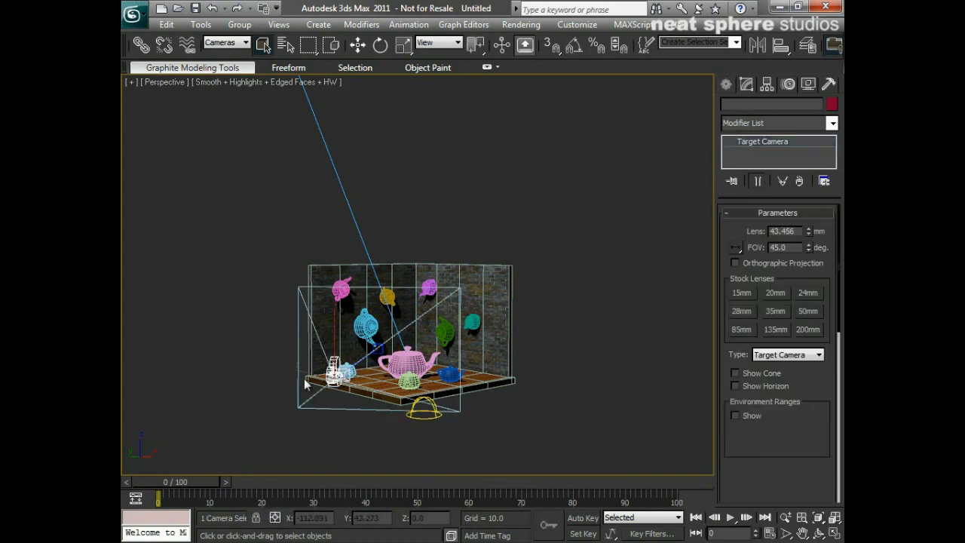
pyautogui.click(341, 451)
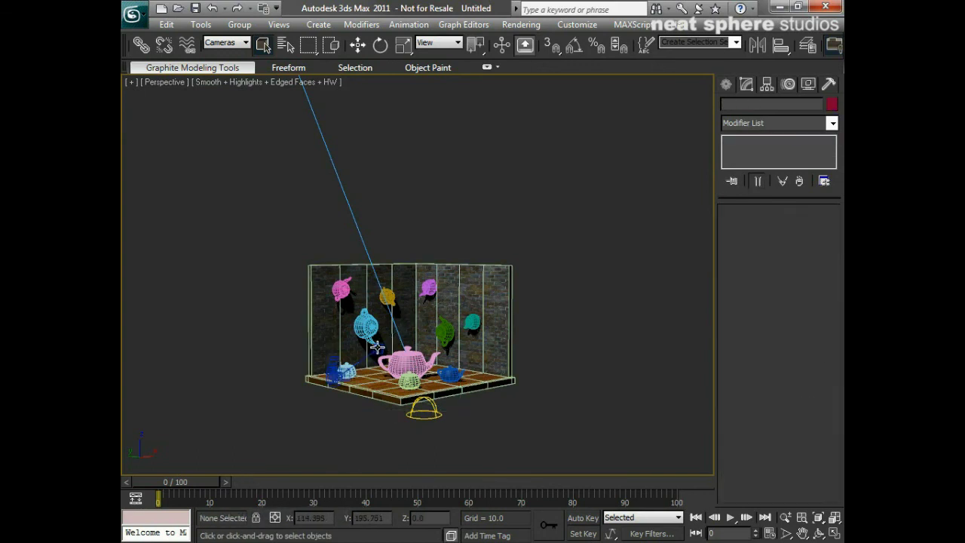
pyautogui.click(376, 347)
pyautogui.click(374, 466)
# Set the Selection Filter to Lights, pick and release Sky001, then return the filter to All.
pyautogui.click(244, 45)
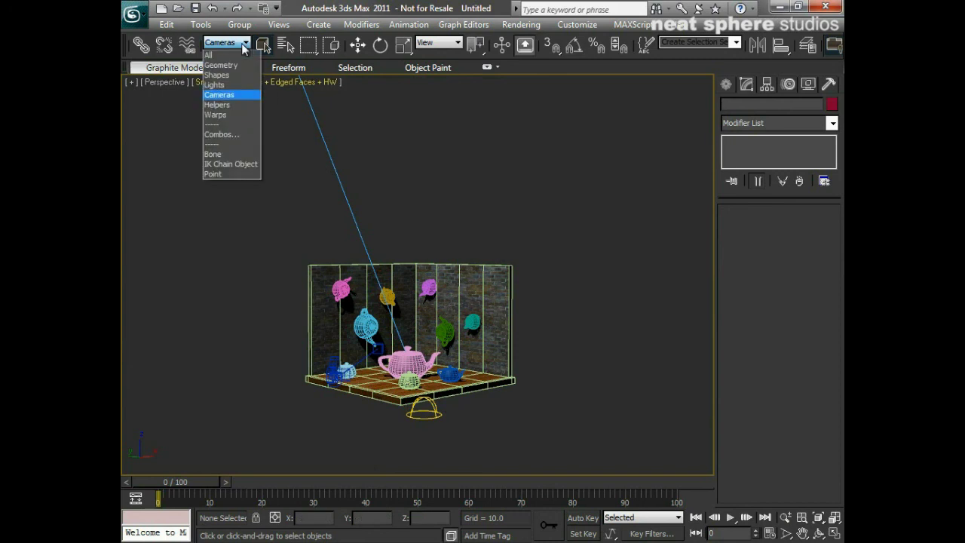
pyautogui.click(215, 85)
pyautogui.click(425, 405)
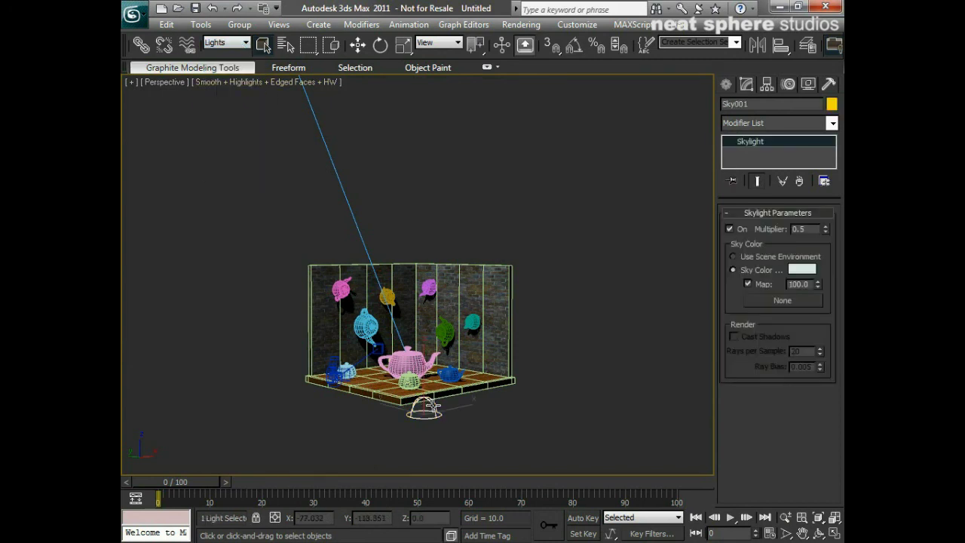
pyautogui.click(486, 336)
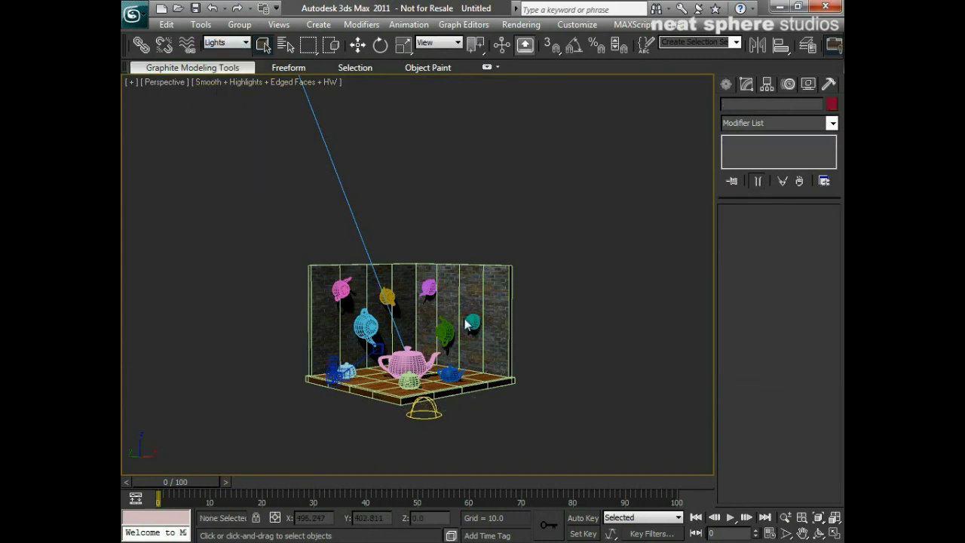
pyautogui.click(246, 43)
pyautogui.click(219, 54)
# Select the camera, room, small teapot, skylight, pink teapot and Plane001 in turn.
pyautogui.click(319, 413)
pyautogui.click(436, 297)
pyautogui.click(452, 373)
pyautogui.click(423, 410)
pyautogui.click(407, 362)
pyautogui.moveTo(330, 334); pyautogui.dragTo(352, 346, button='middle')
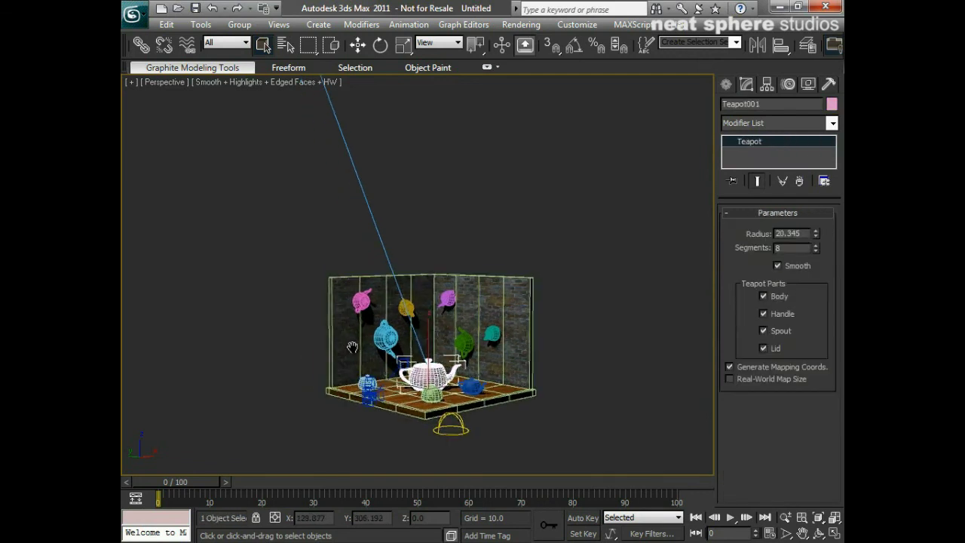
pyautogui.scroll(-3, 354, 332)
pyautogui.click(362, 295)
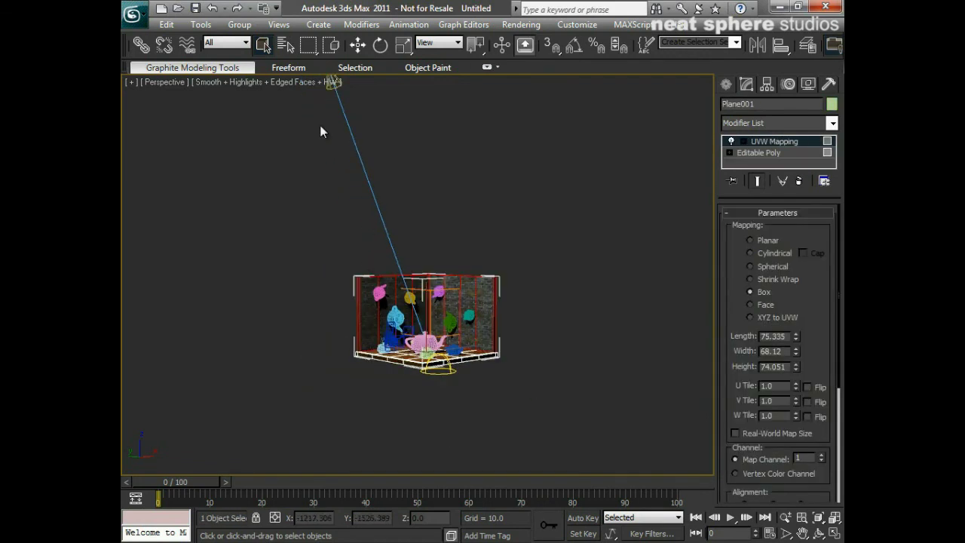
# Set the Selection Filter to Shapes, center the room, then switch the filter back to All.
pyautogui.click(243, 42)
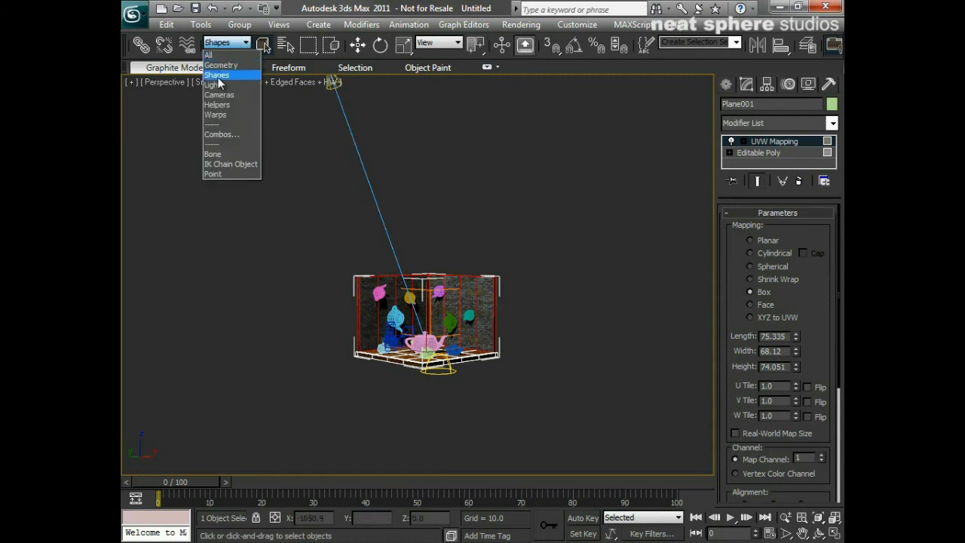
pyautogui.click(226, 77)
pyautogui.click(308, 270)
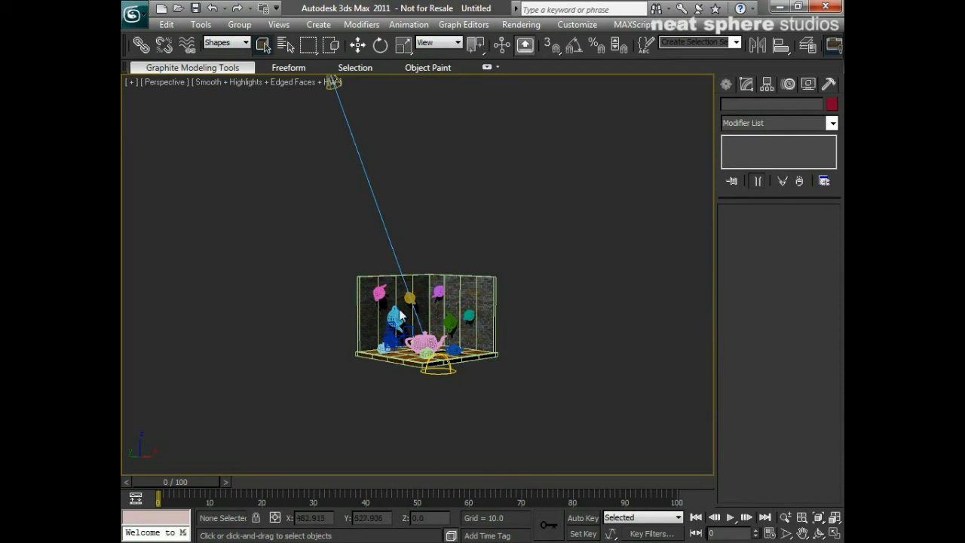
pyautogui.scroll(6, 428, 373)
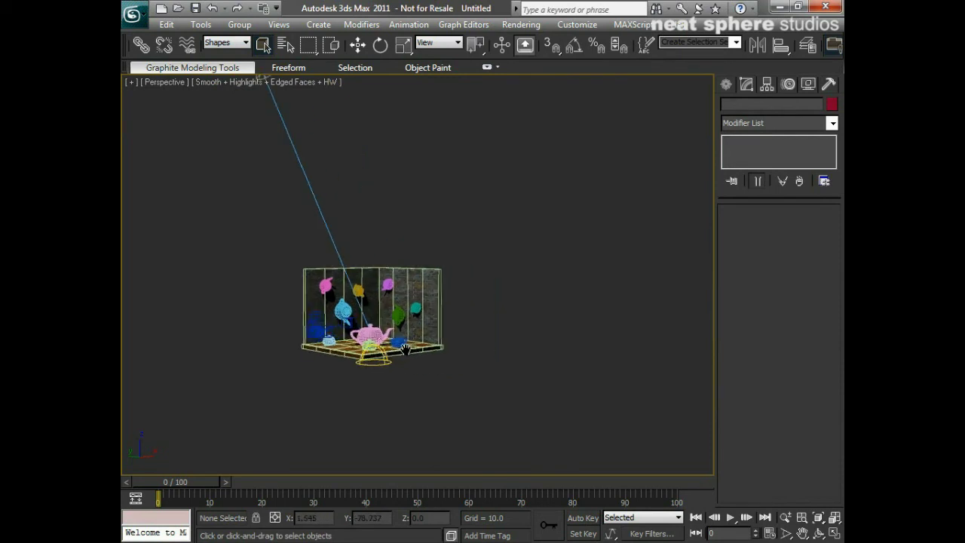
pyautogui.moveTo(389, 363); pyautogui.dragTo(491, 284, button='middle')
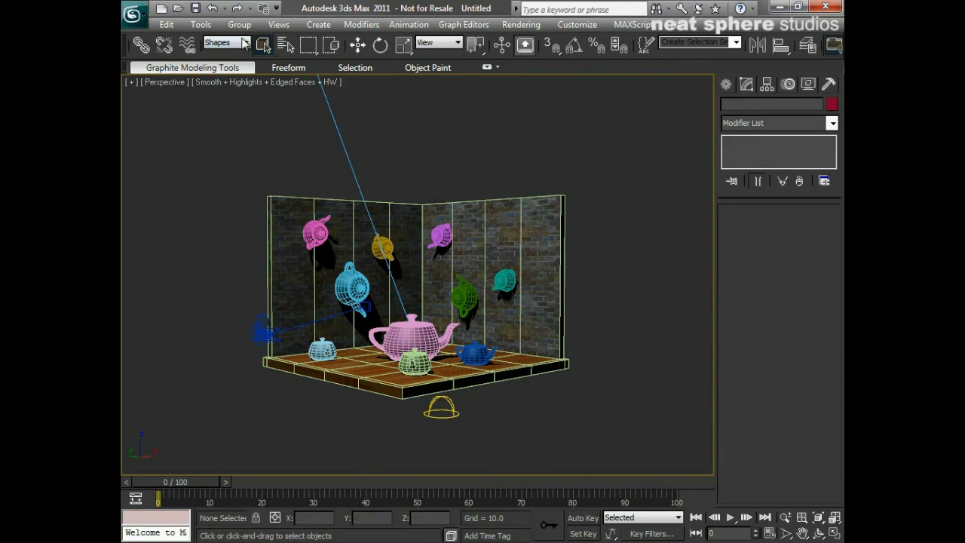
pyautogui.click(245, 43)
pyautogui.click(250, 55)
pyautogui.click(316, 285)
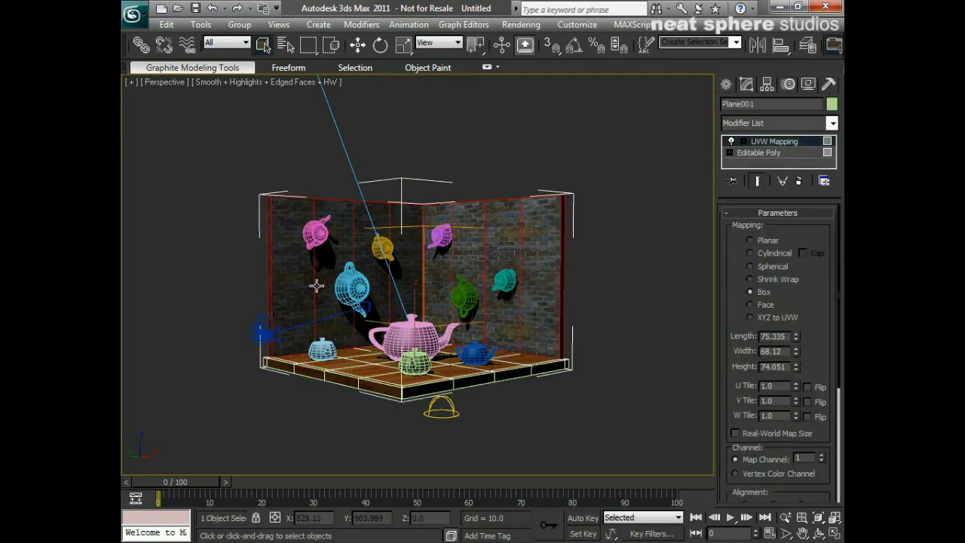
pyautogui.click(261, 329)
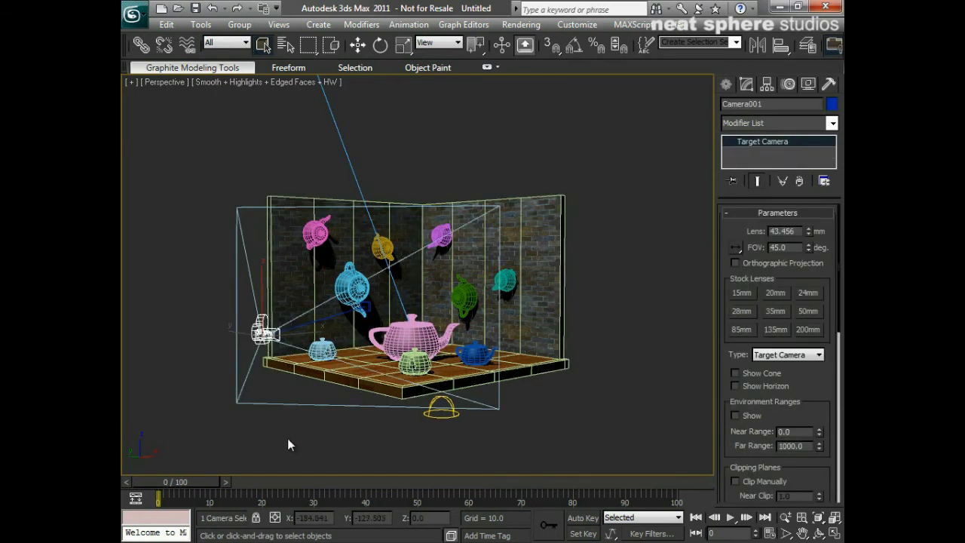
pyautogui.click(415, 364)
pyautogui.click(411, 335)
pyautogui.click(322, 349)
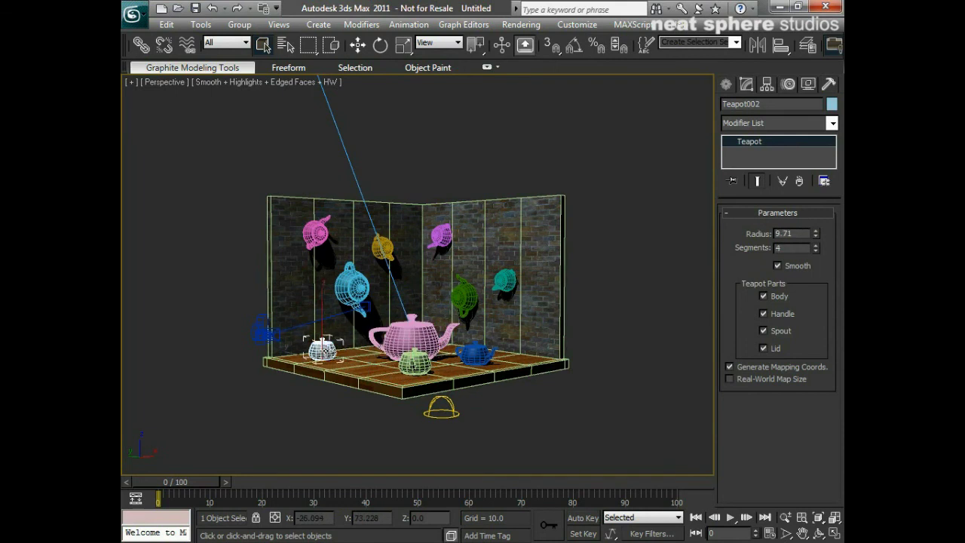
pyautogui.click(415, 364)
pyautogui.click(352, 287)
pyautogui.click(332, 256)
pyautogui.click(316, 232)
pyautogui.click(382, 247)
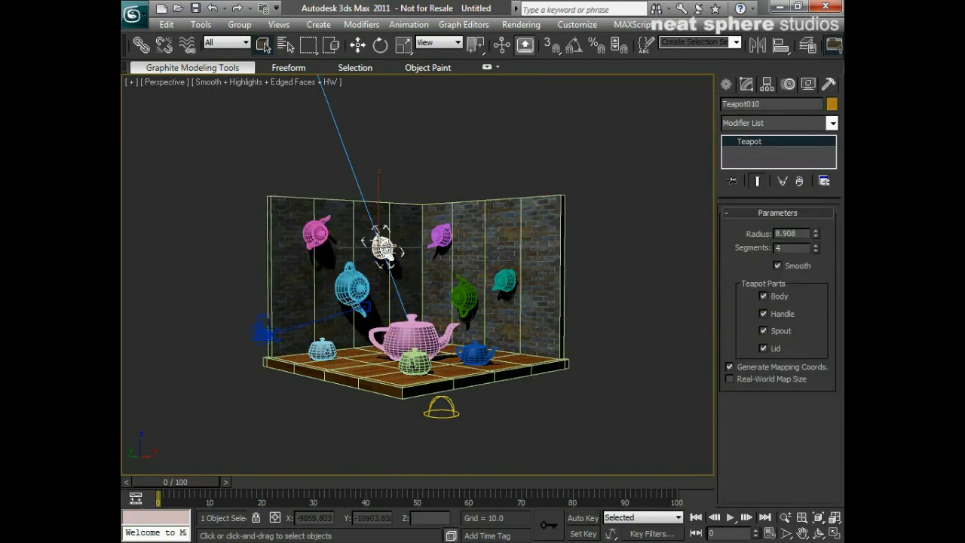
pyautogui.click(257, 518)
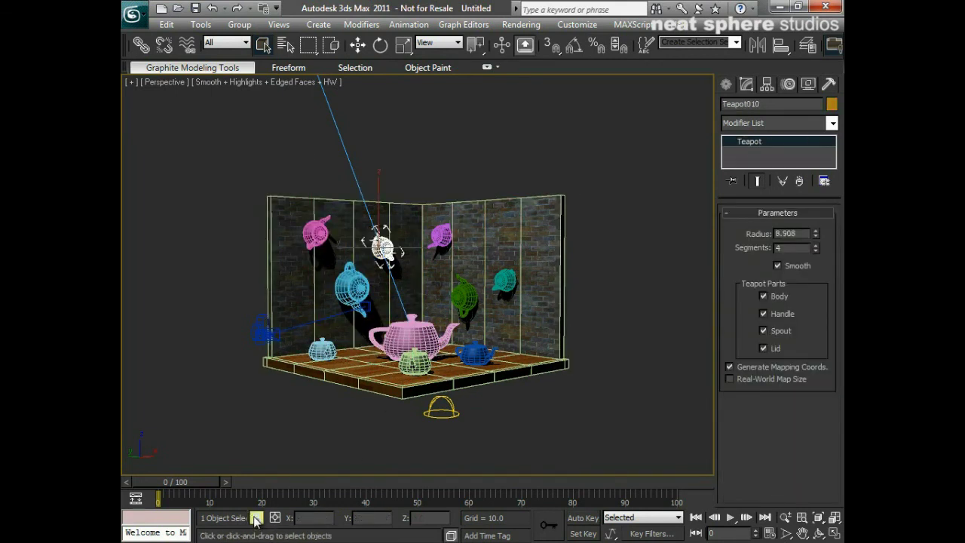
pyautogui.click(257, 518)
pyautogui.click(257, 517)
pyautogui.click(257, 518)
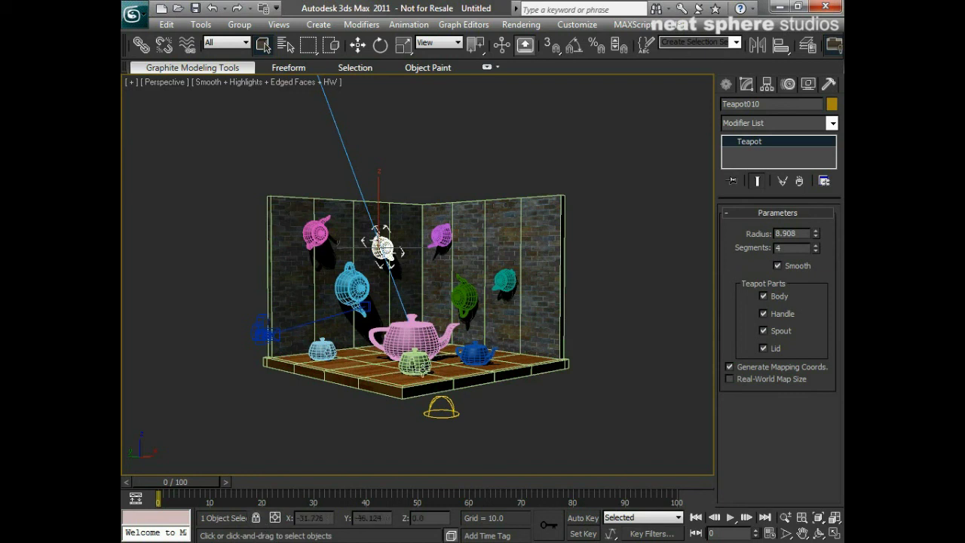
pyautogui.click(263, 339)
pyautogui.click(244, 43)
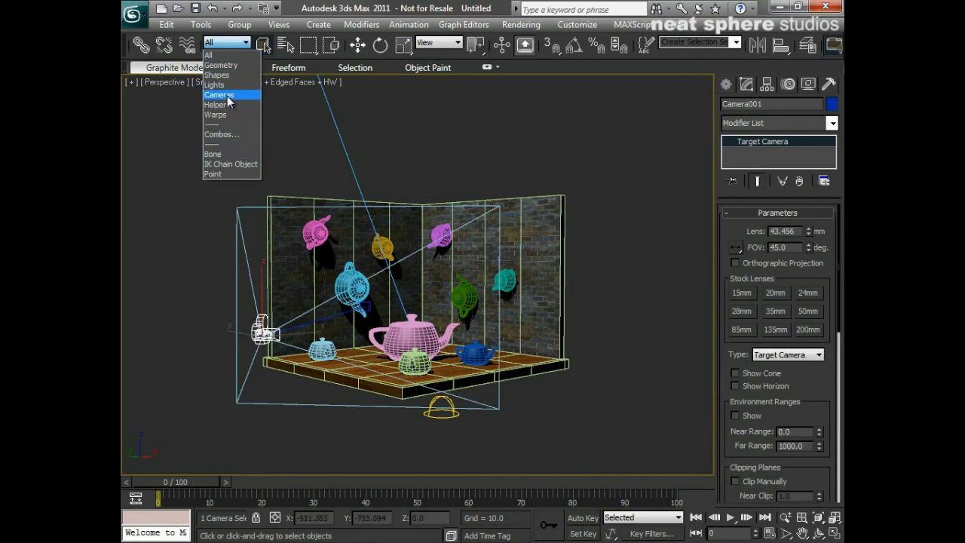
pyautogui.click(301, 113)
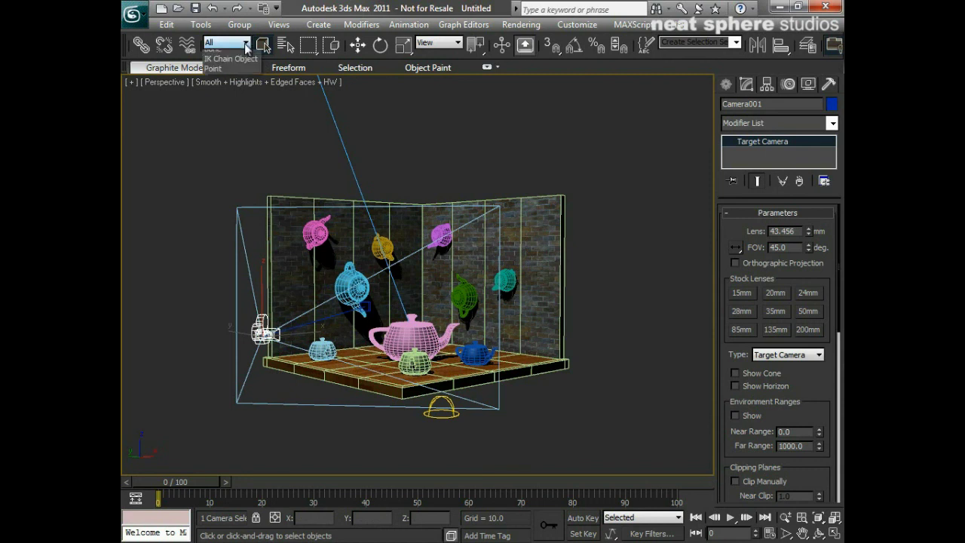
pyautogui.click(226, 43)
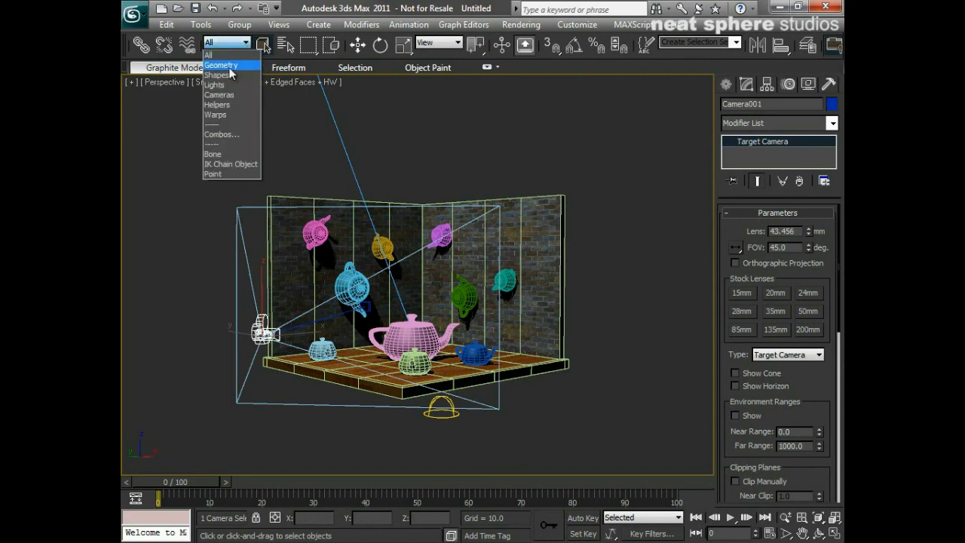
pyautogui.click(209, 55)
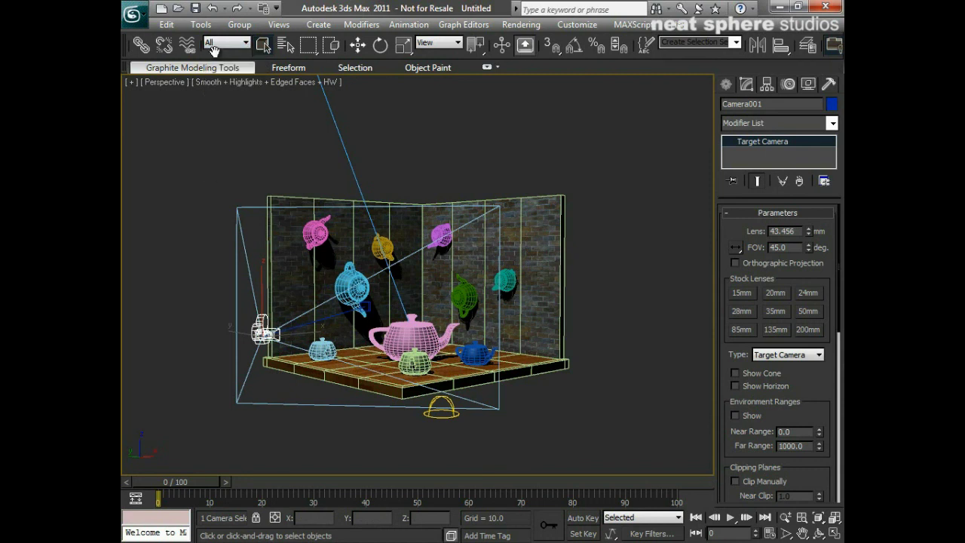
pyautogui.click(250, 124)
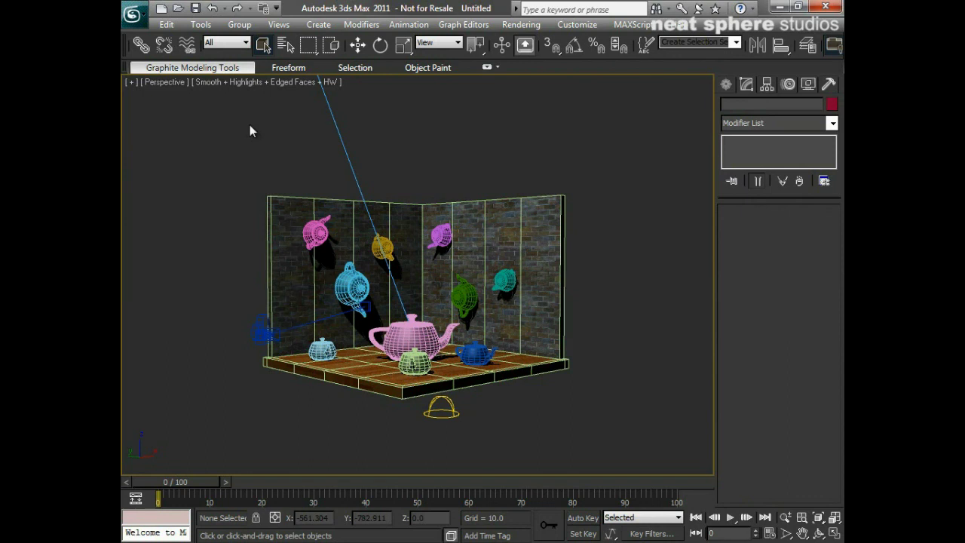